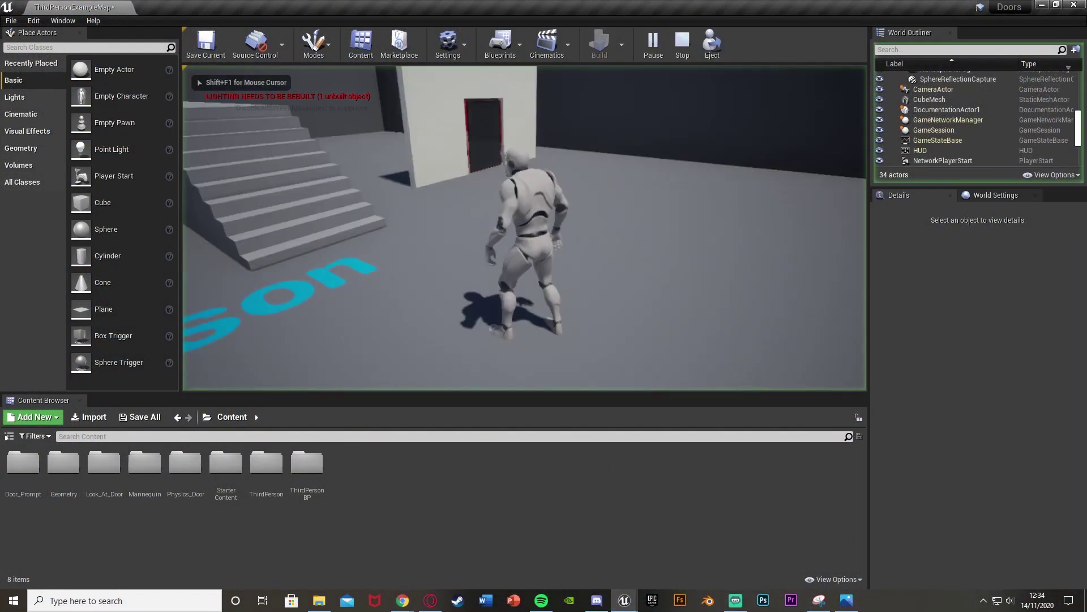
Test the physics door in the play preview by walking the character through it from both sides, and end the preview
{"action": "key", "text": "w"}
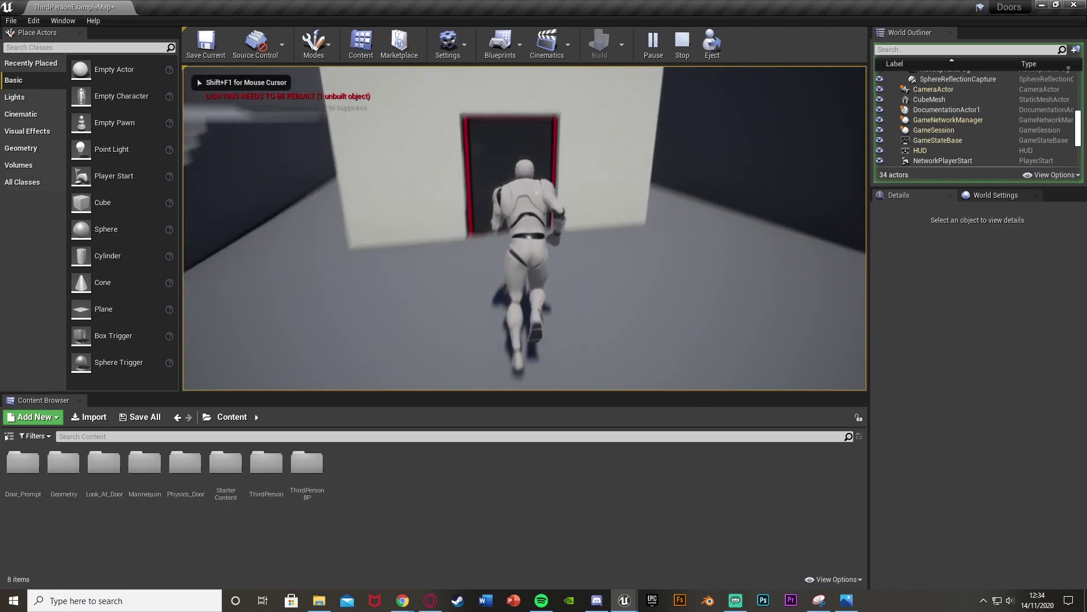
{"action": "key", "text": "w"}
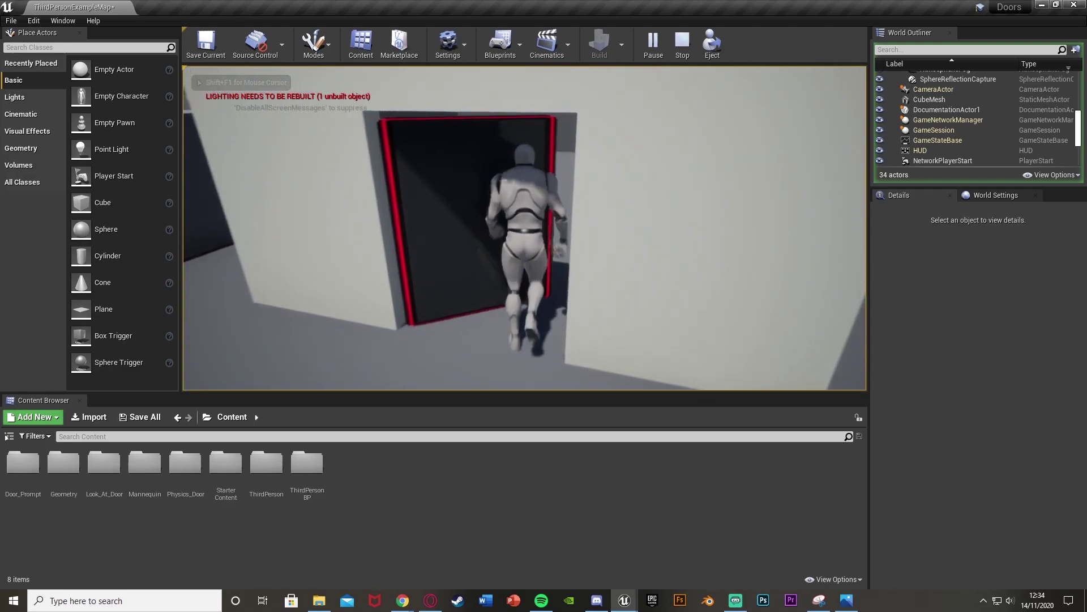
{"action": "key", "text": "w"}
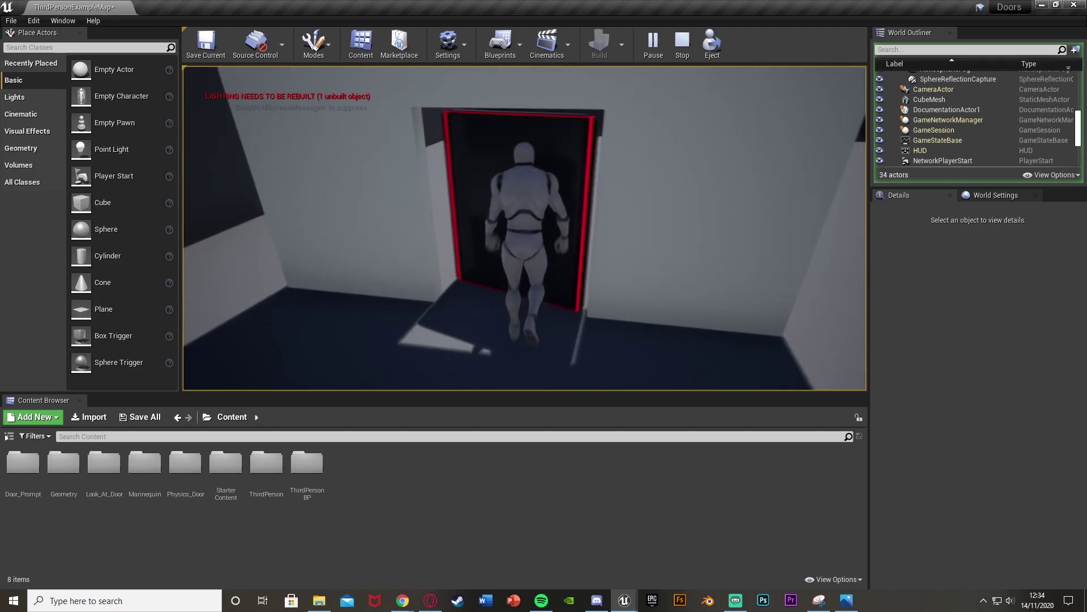
{"action": "key", "text": "w"}
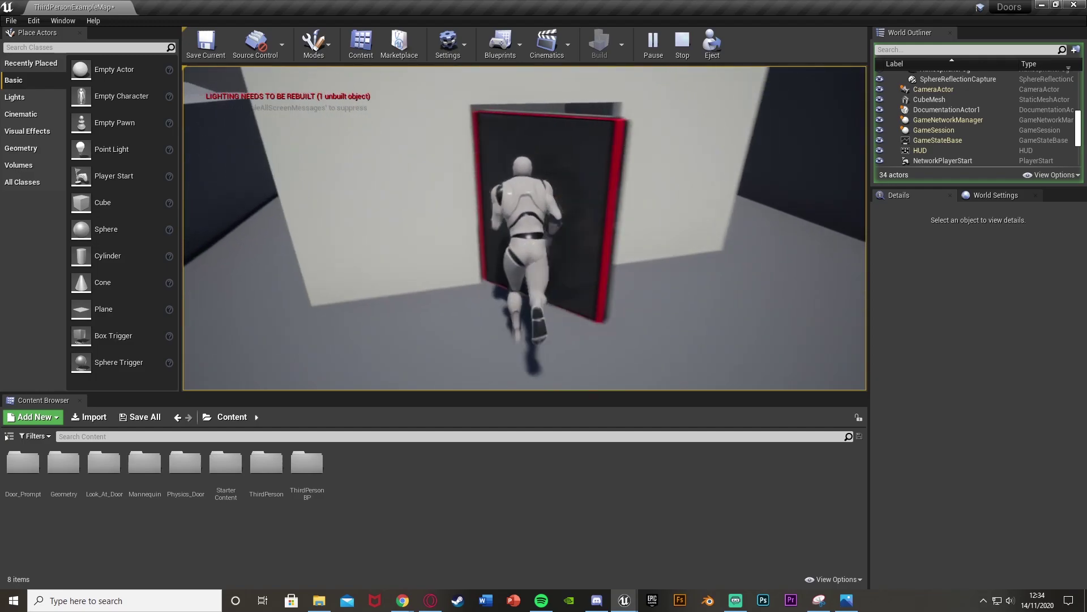
{"action": "key", "text": "w"}
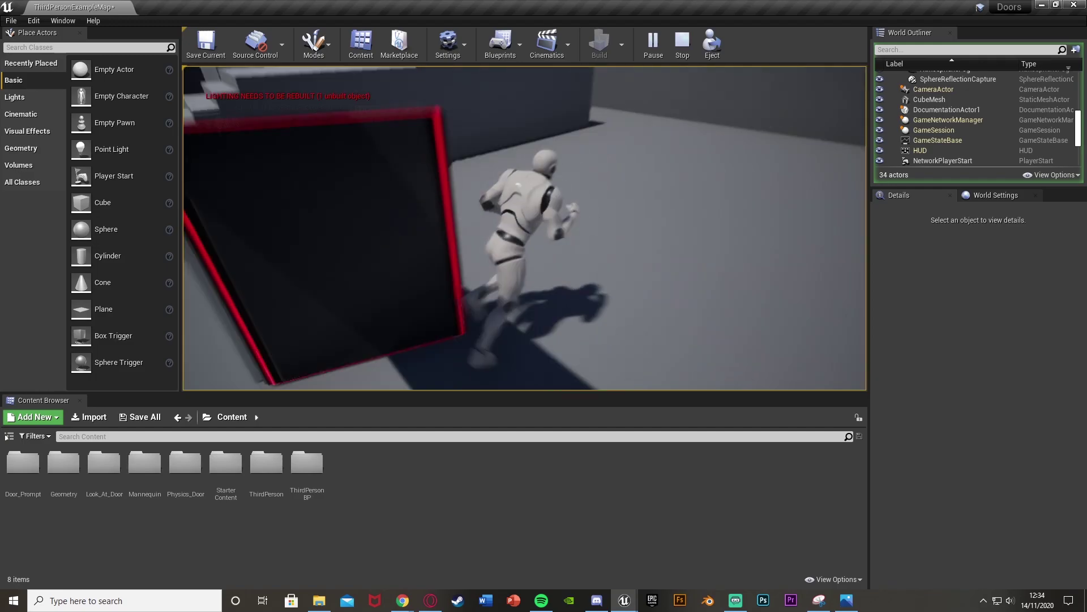
{"action": "key", "text": "w"}
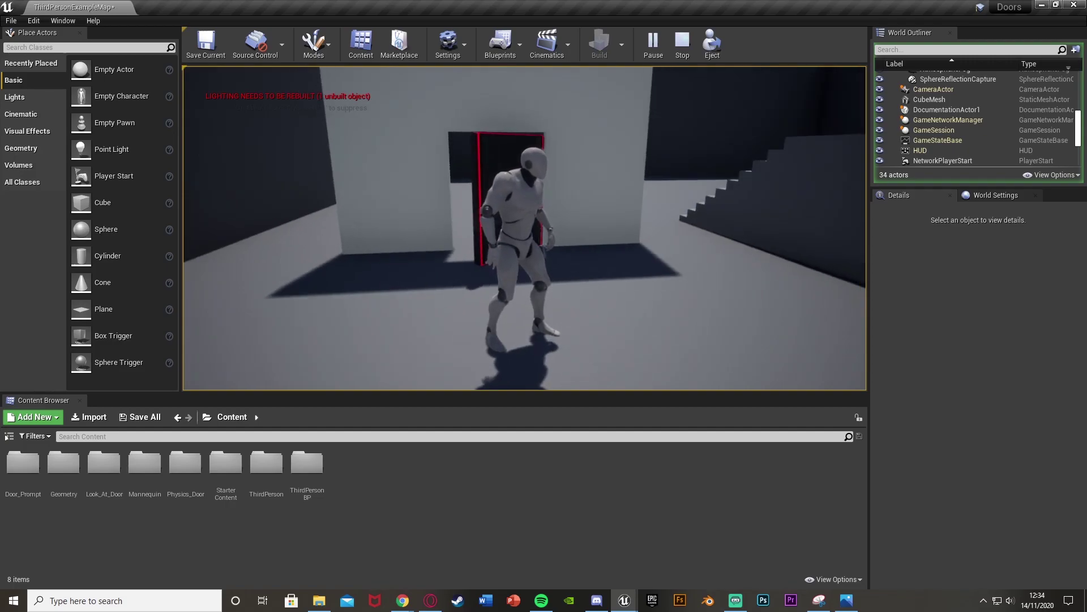
{"action": "key", "text": "w"}
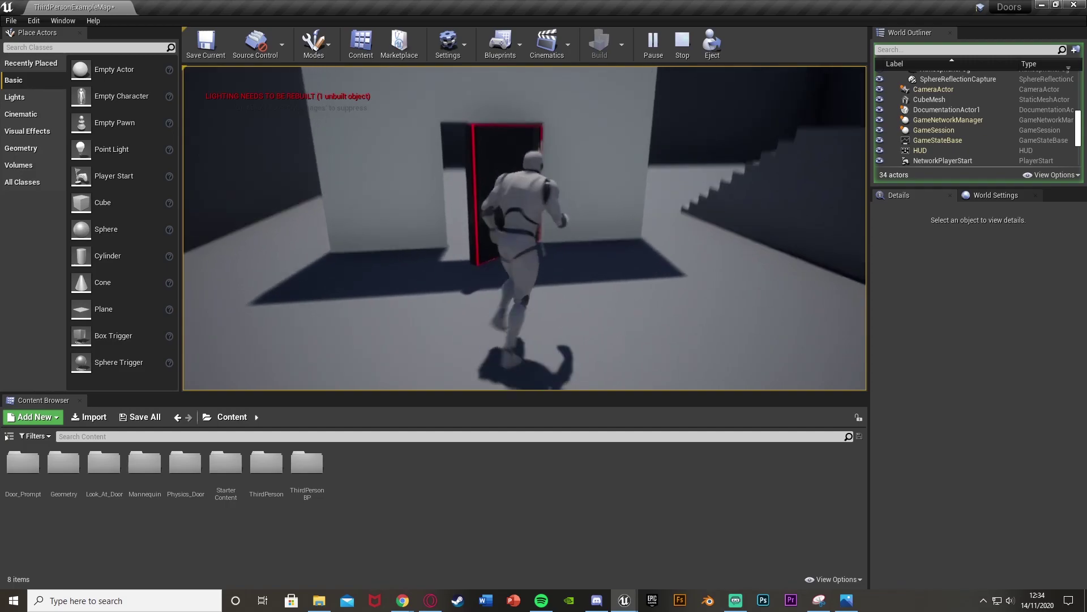
{"action": "key", "text": "w"}
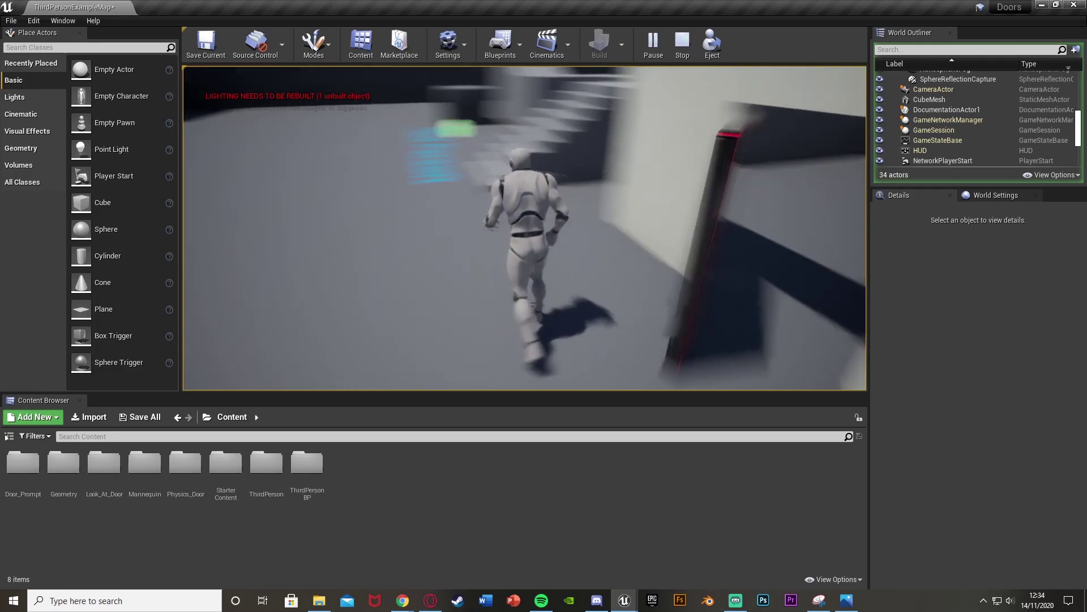
{"action": "key", "text": "s"}
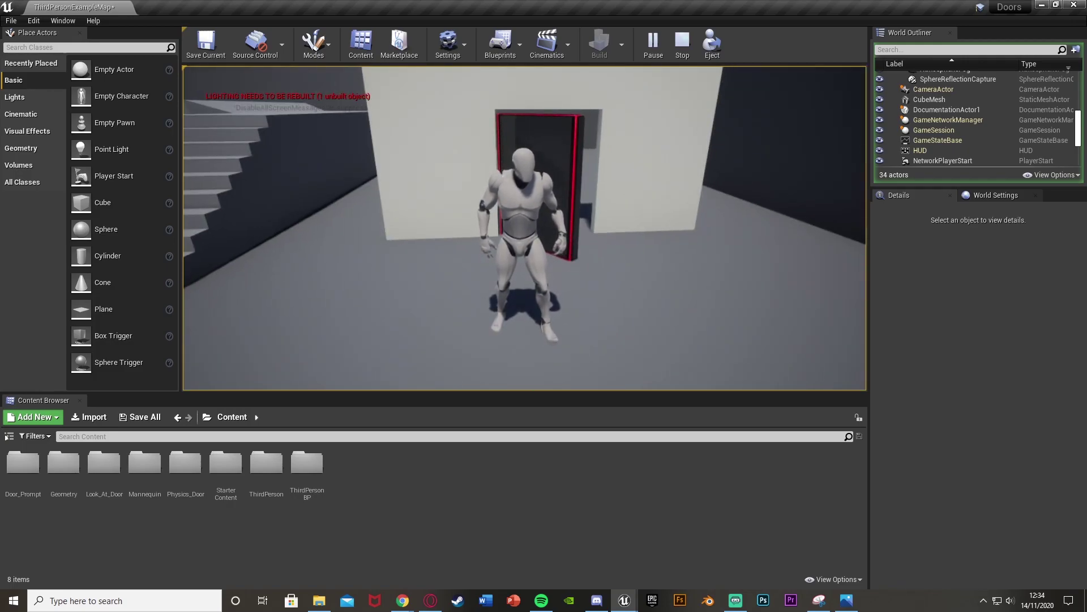
{"action": "key", "text": "Escape"}
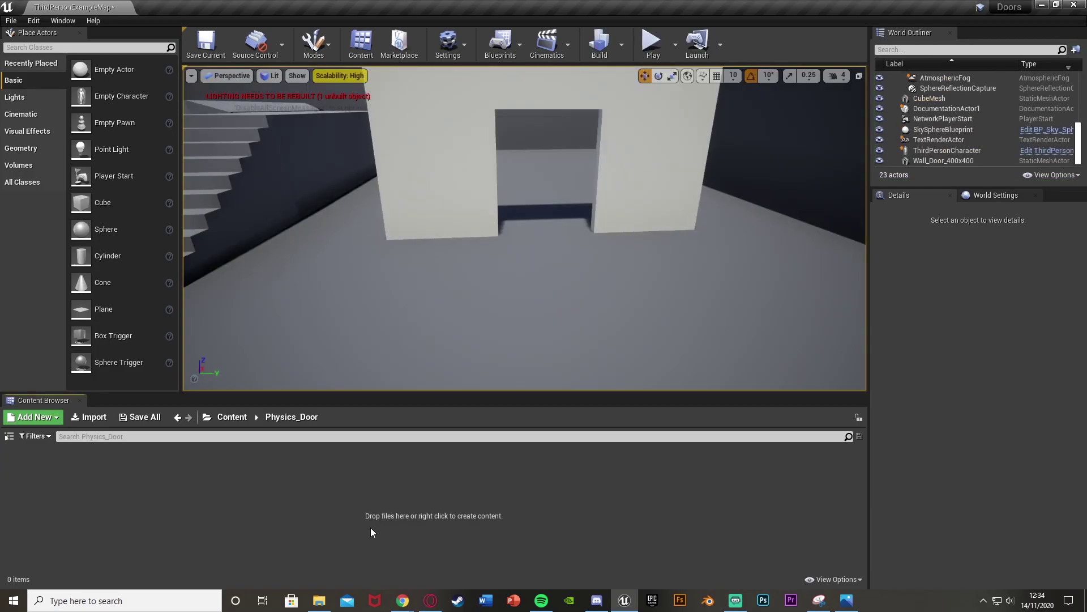
Create an Actor blueprint named Physics_Door_BP in the Physics_Door folder and open it for editing
{"action": "key", "text": "s"}
{"action": "mouse_move", "coordinate": [414, 360]}
{"action": "right_mouse_down"}
{"action": "mouse_move", "coordinate": [435, 347]}
{"action": "mouse_move", "coordinate": [426, 346]}
{"action": "right_mouse_up"}
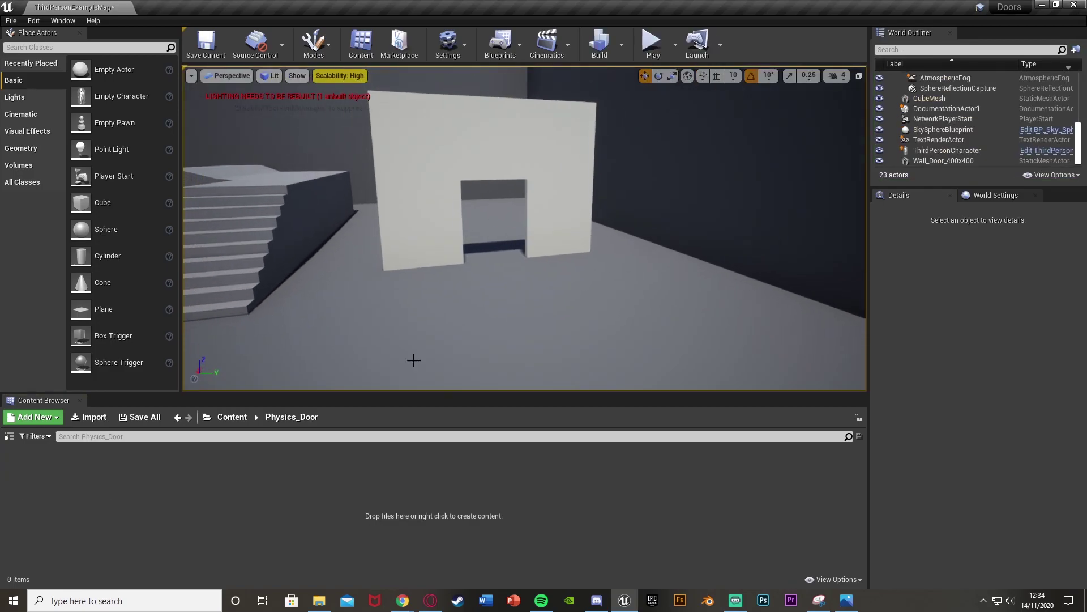
{"action": "right_click", "coordinate": [241, 511]}
{"action": "left_click", "coordinate": [300, 208]}
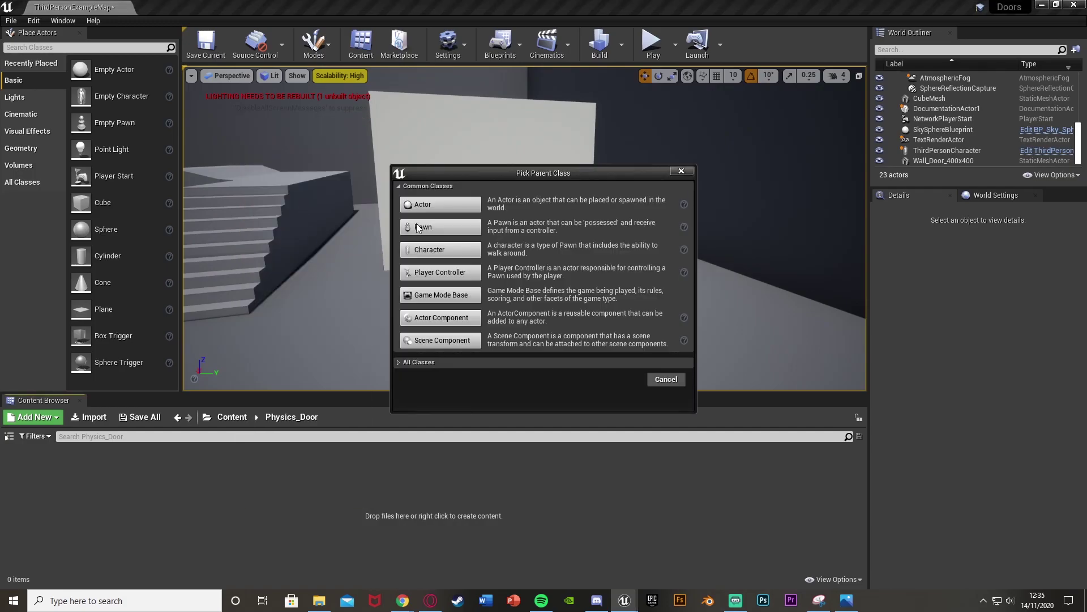
{"action": "left_click", "coordinate": [420, 204]}
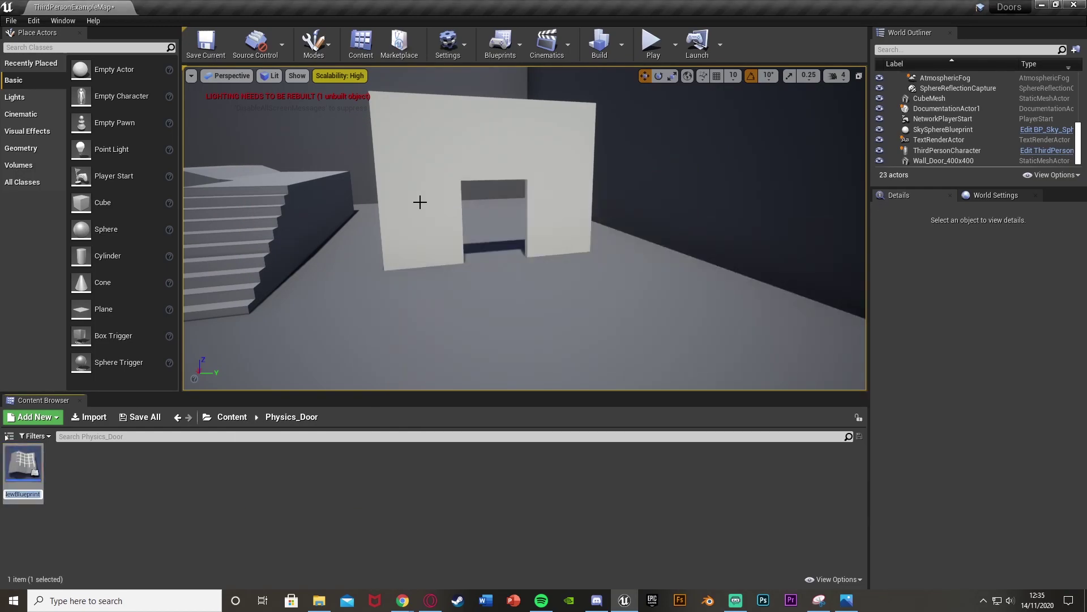
{"action": "type", "text": "Physics_Door_BP"}
{"action": "key", "text": "Return"}
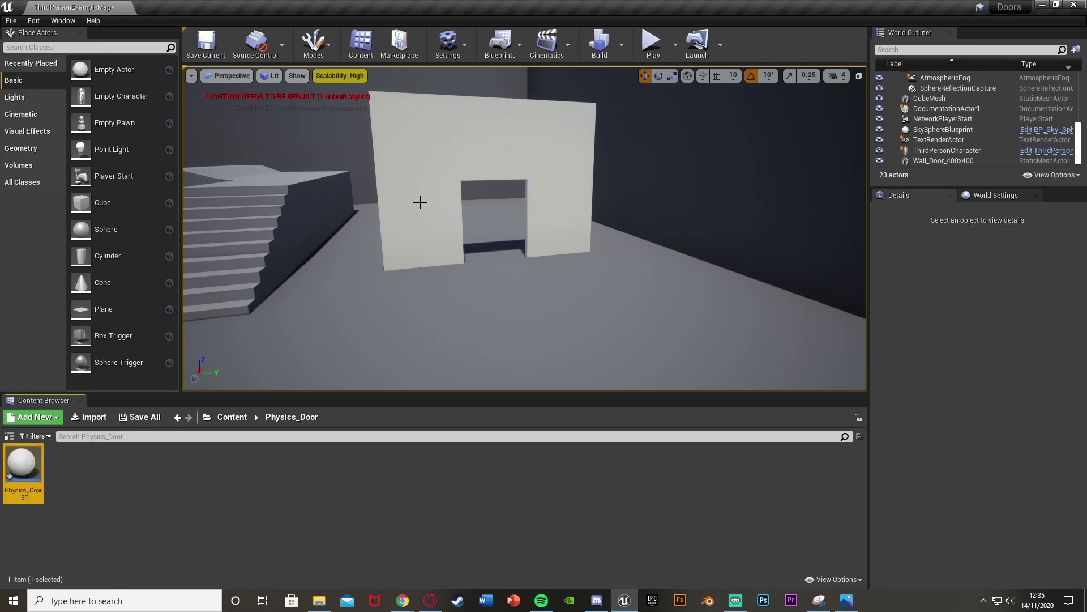
{"action": "key", "text": "Return"}
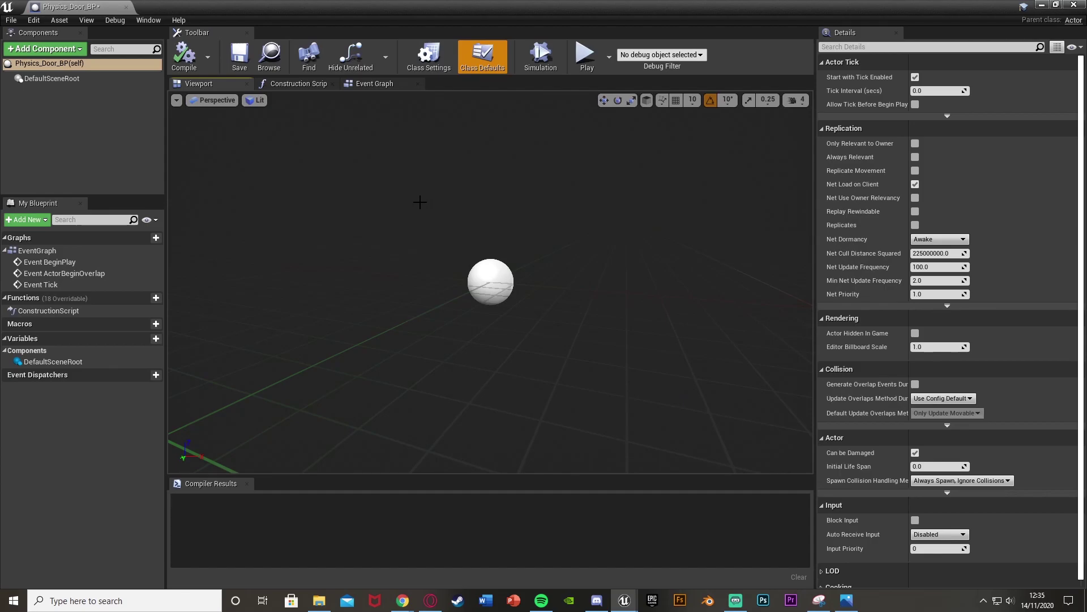
Add a Static Mesh component named Door to the blueprint
{"action": "left_click", "coordinate": [54, 52]}
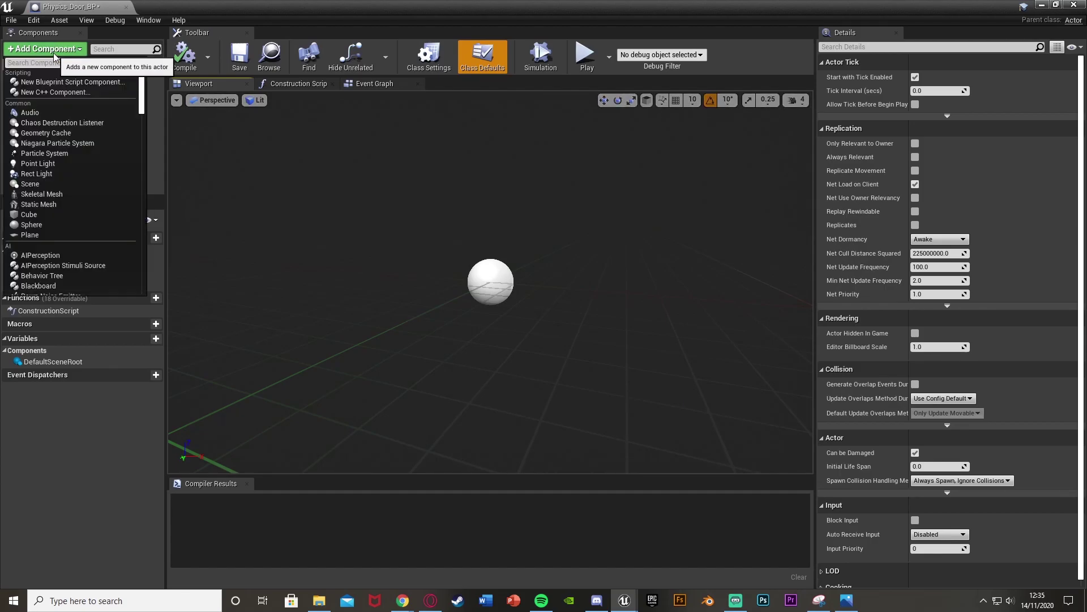
{"action": "type", "text": "stat"}
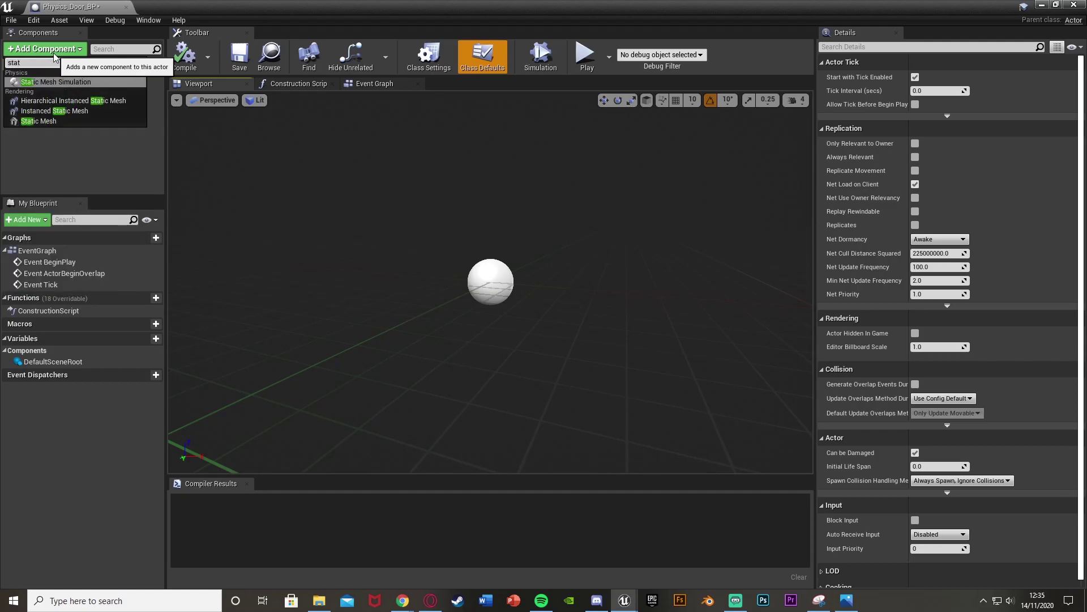
{"action": "left_click", "coordinate": [59, 121]}
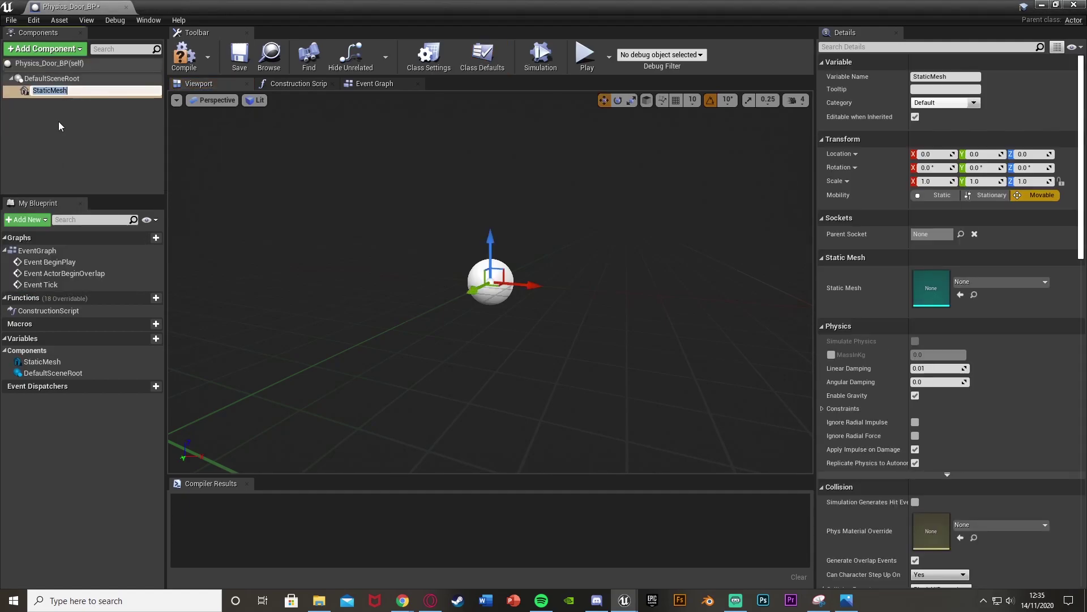
{"action": "type", "text": "Door"}
{"action": "key", "text": "Return"}
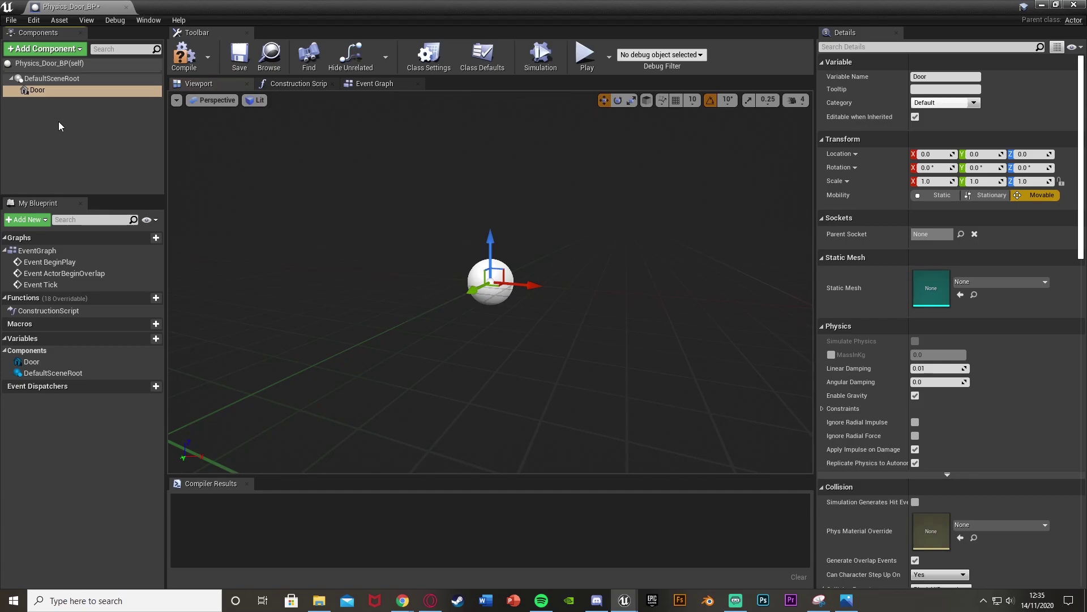
Assign the SM_Cube_03 mesh to the Door component
{"action": "left_click", "coordinate": [1010, 282]}
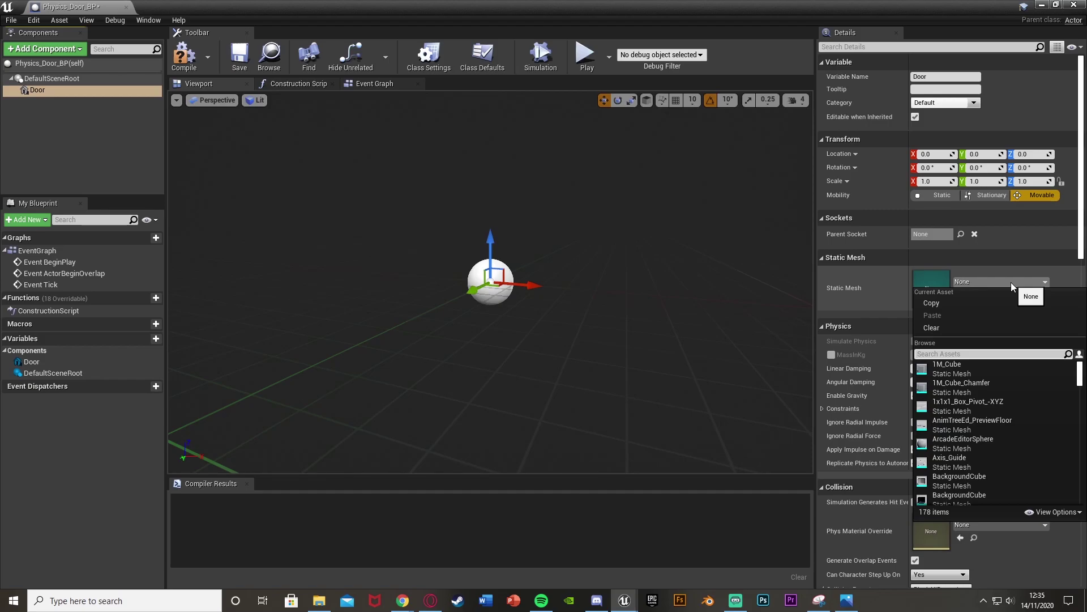
{"action": "type", "text": "sm"}
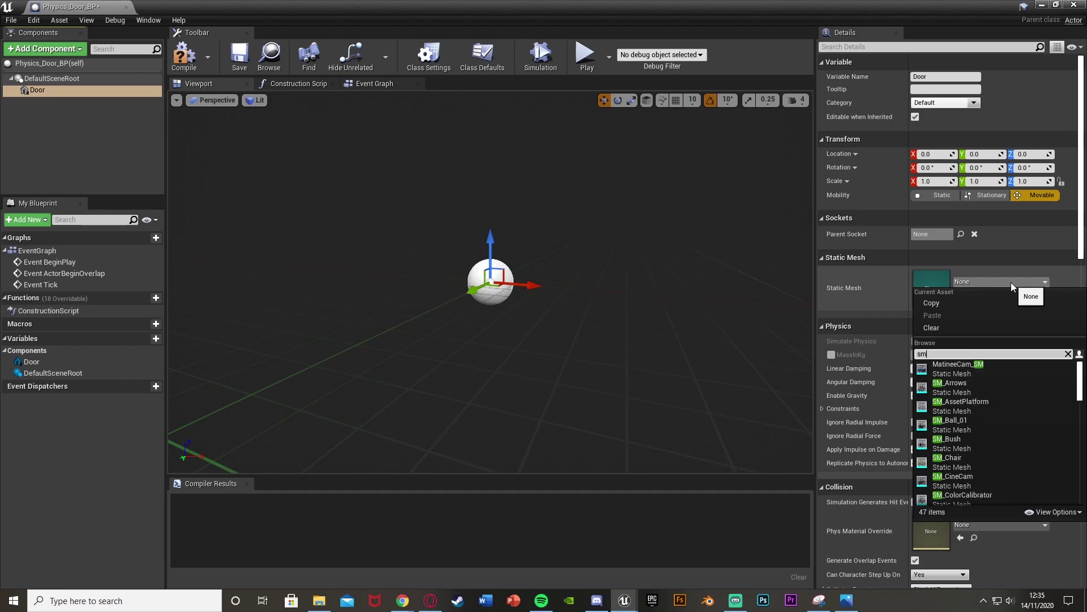
{"action": "type", "text": "_Cub"}
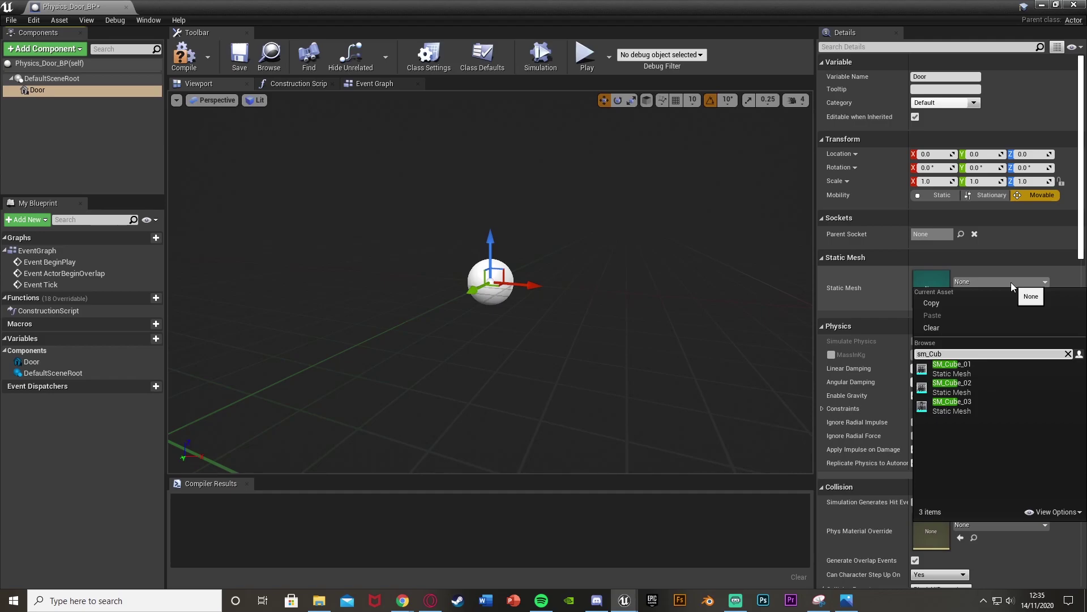
{"action": "left_click", "coordinate": [978, 406]}
{"action": "right_click_drag", "start_coordinate": [589, 321], "coordinate": [629, 318]}
{"action": "right_click_drag", "start_coordinate": [527, 315], "coordinate": [575, 307]}
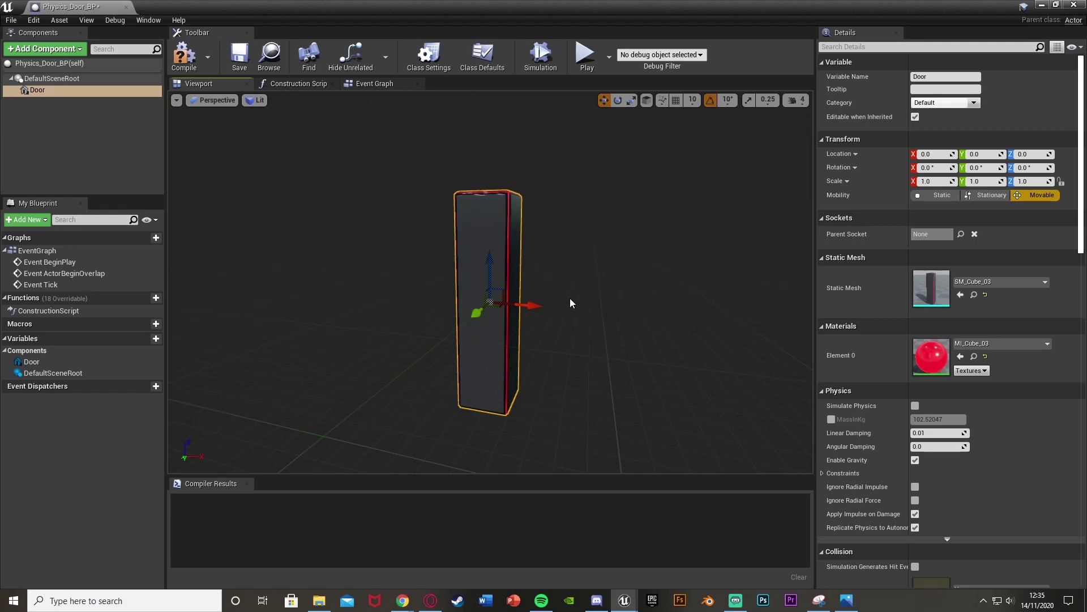
Set the Door's scale to X 0.25 and Y 3.25, and enable Simulate Physics on it
{"action": "left_click", "coordinate": [942, 181]}
{"action": "type", "text": "0"}
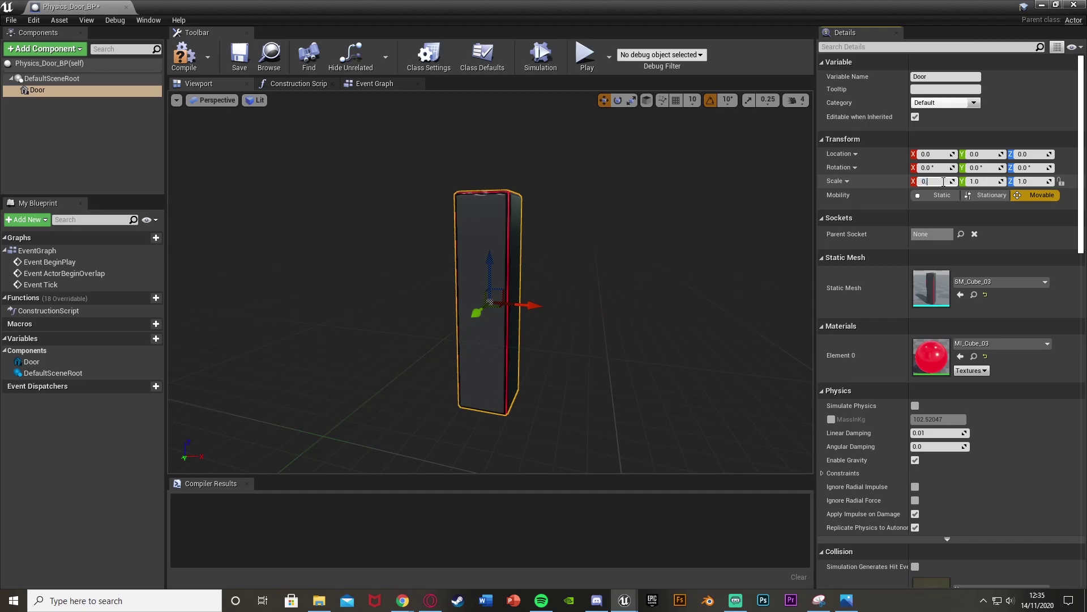
{"action": "type", "text": ".25"}
{"action": "key", "text": "Tab"}
{"action": "type", "text": "3"}
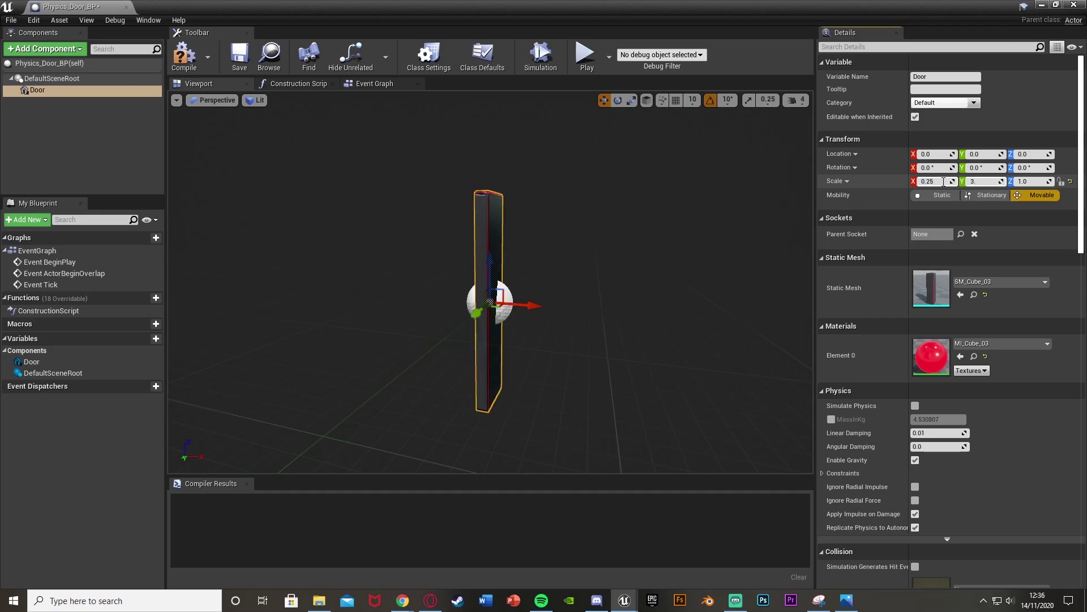
{"action": "key", "text": "Return"}
{"action": "right_click_drag", "start_coordinate": [606, 303], "coordinate": [490, 329]}
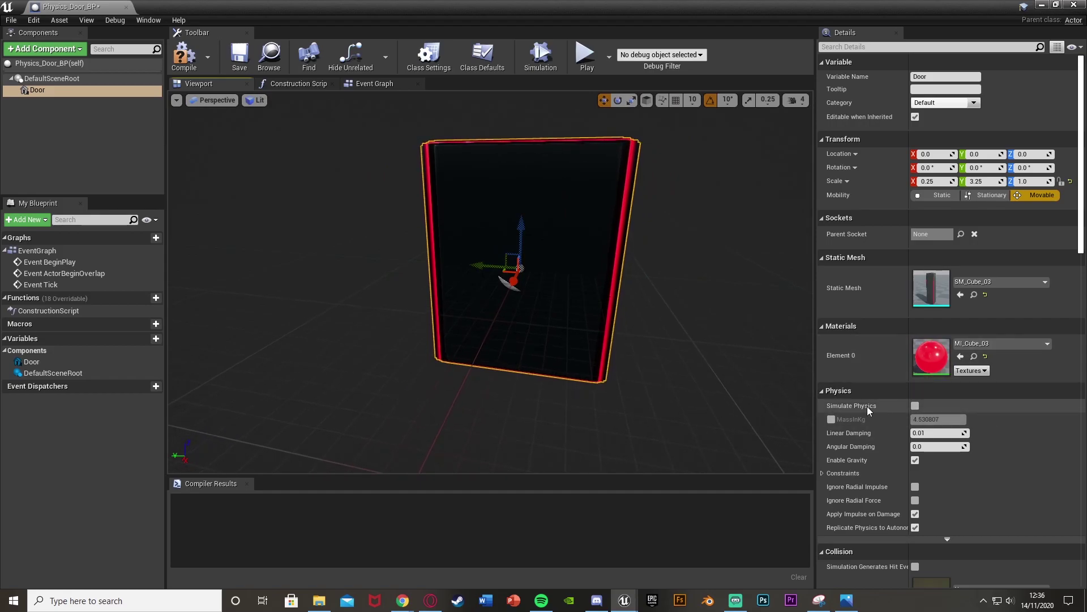
{"action": "left_click", "coordinate": [914, 406]}
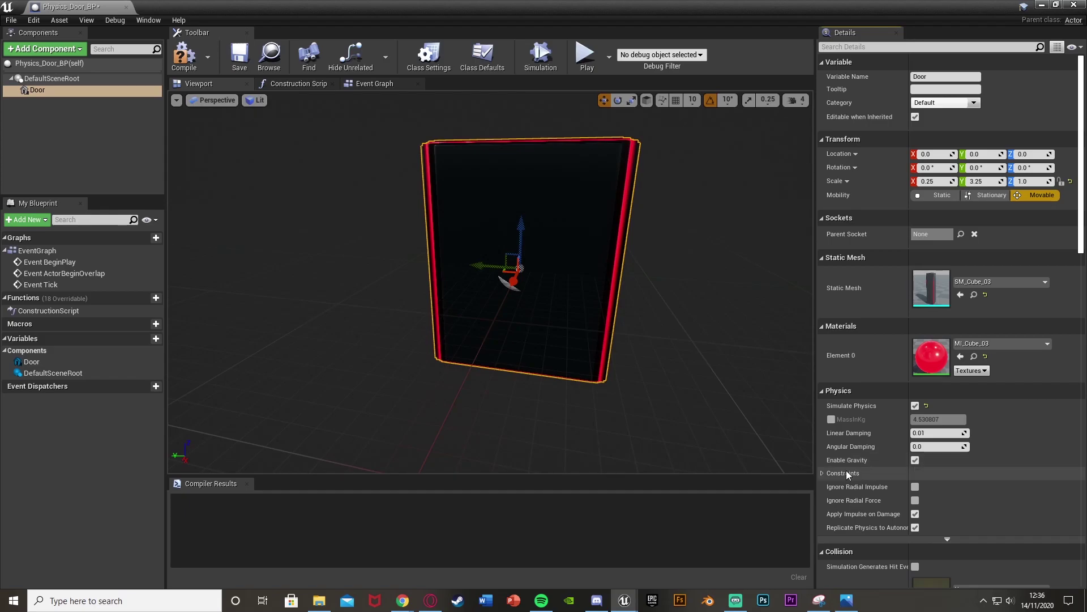
Add a Physics Constraint component and reparent it to DefaultSceneRoot, beside the Door component
{"action": "left_click", "coordinate": [59, 51]}
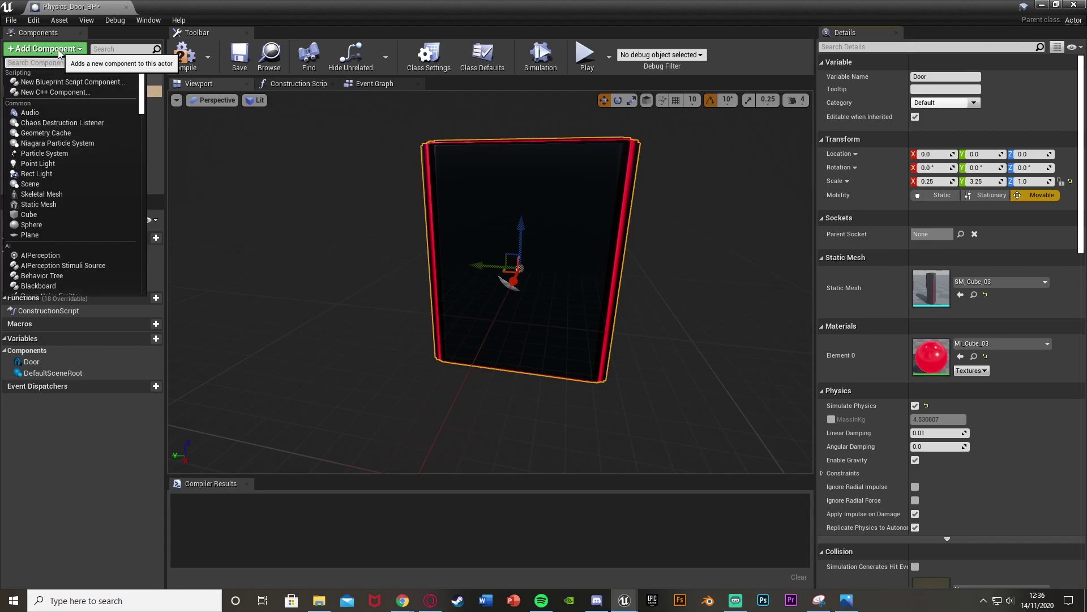
{"action": "type", "text": "phys"}
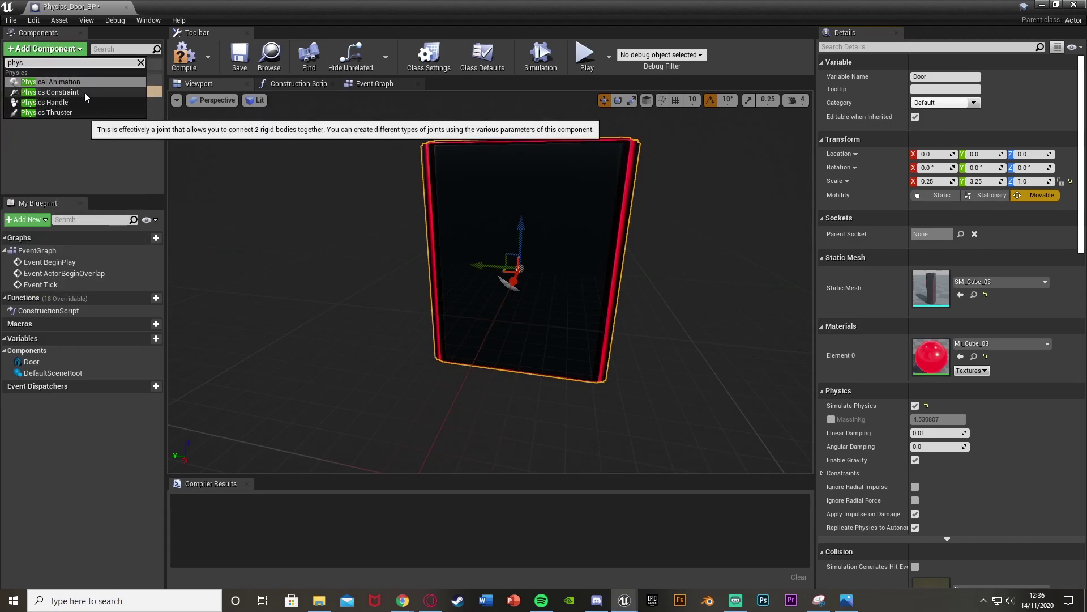
{"action": "left_click", "coordinate": [84, 93]}
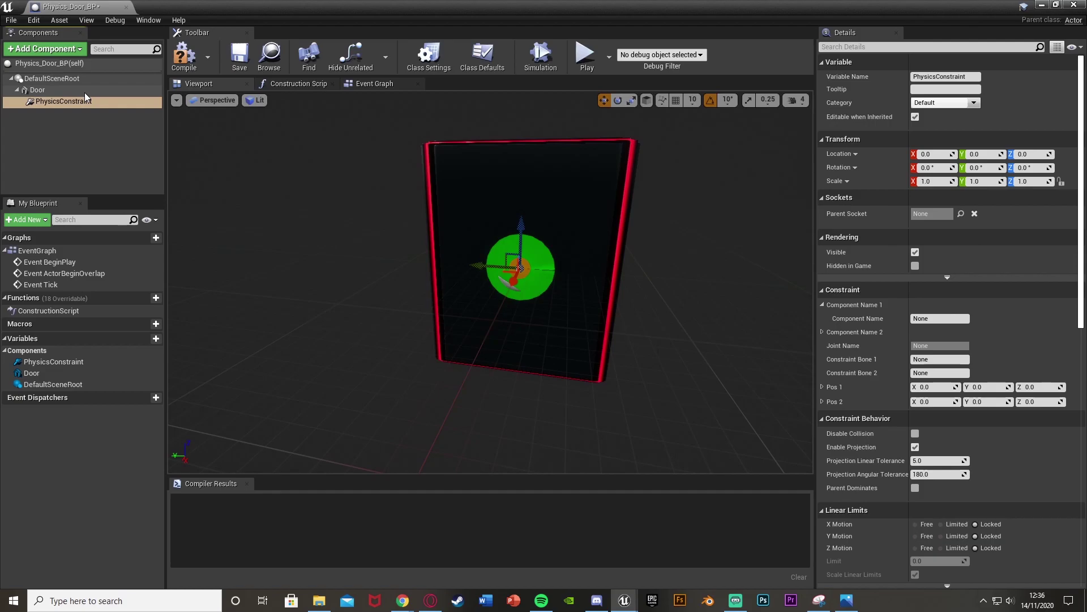
{"action": "left_click_drag", "start_coordinate": [80, 101], "coordinate": [71, 93]}
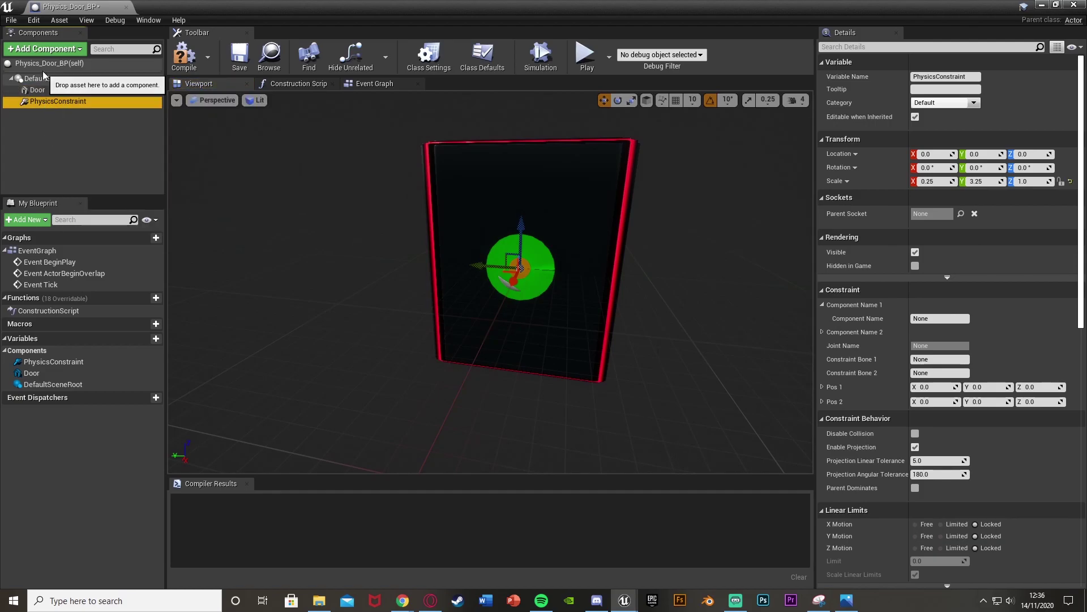
{"action": "left_click", "coordinate": [87, 117]}
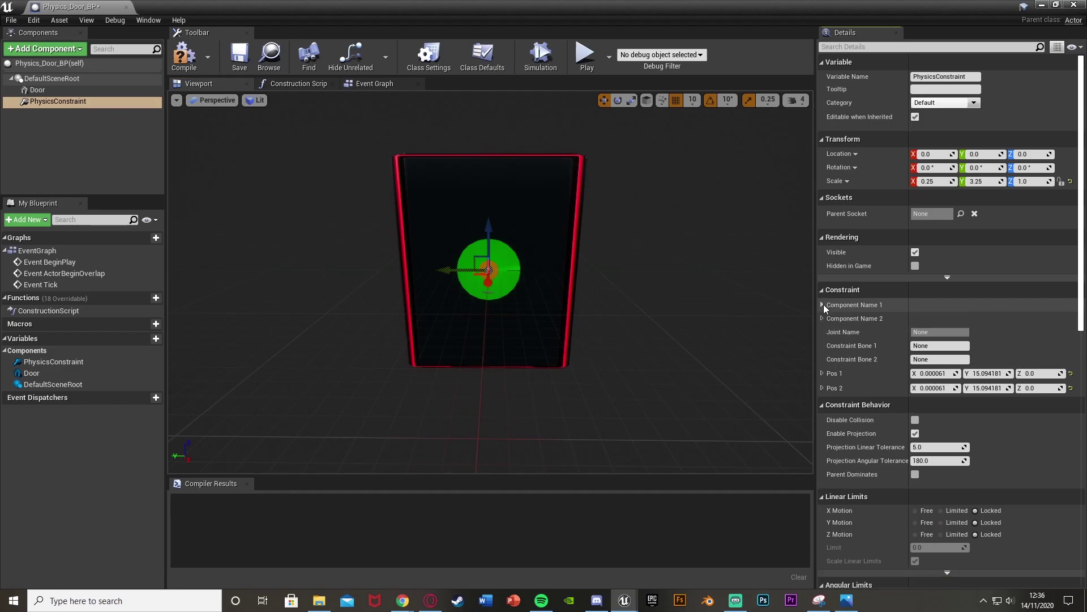
Set the physics constraint's Component Name 1 to Door
{"action": "left_click", "coordinate": [925, 319]}
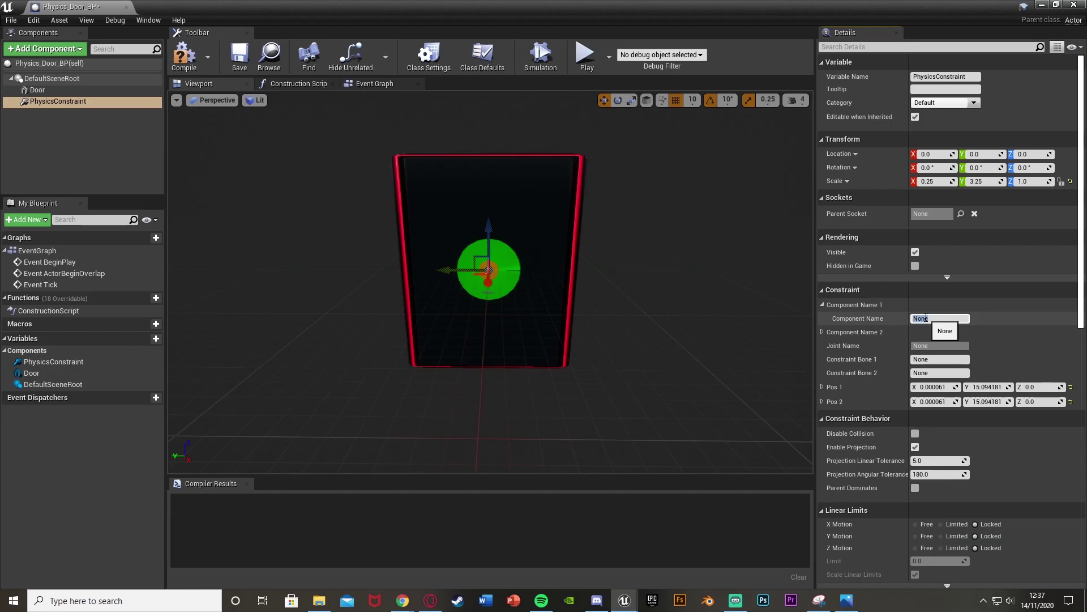
{"action": "type", "text": "Door"}
{"action": "key", "text": "Return"}
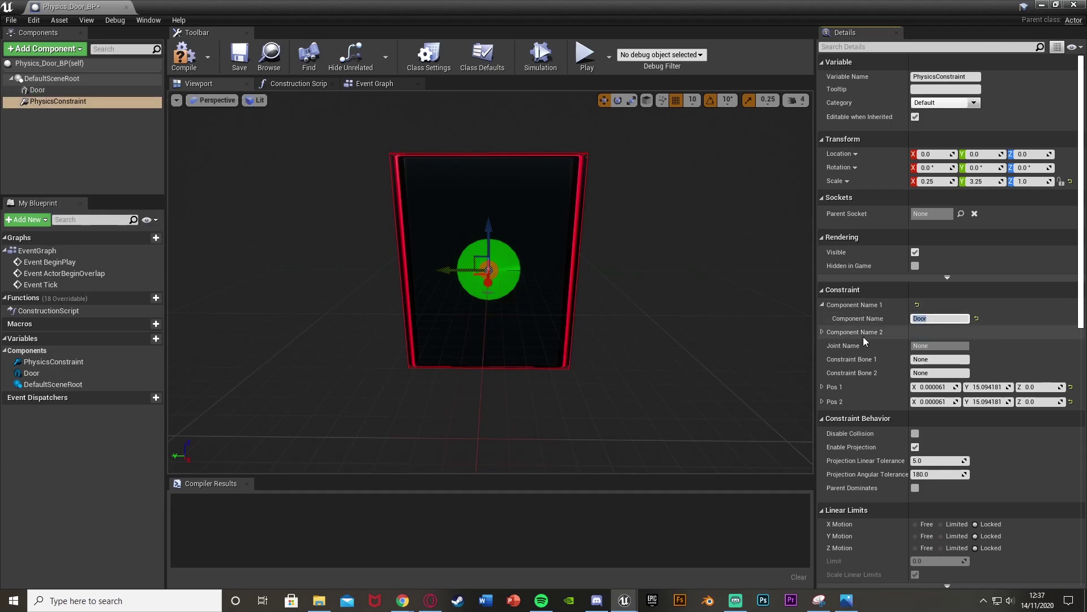
{"action": "left_click", "coordinate": [132, 142]}
{"action": "right_click_drag", "start_coordinate": [318, 216], "coordinate": [294, 215]}
{"action": "left_click_drag", "start_coordinate": [203, 162], "coordinate": [199, 177]}
{"action": "left_click", "coordinate": [95, 92]}
{"action": "key", "text": "Down"}
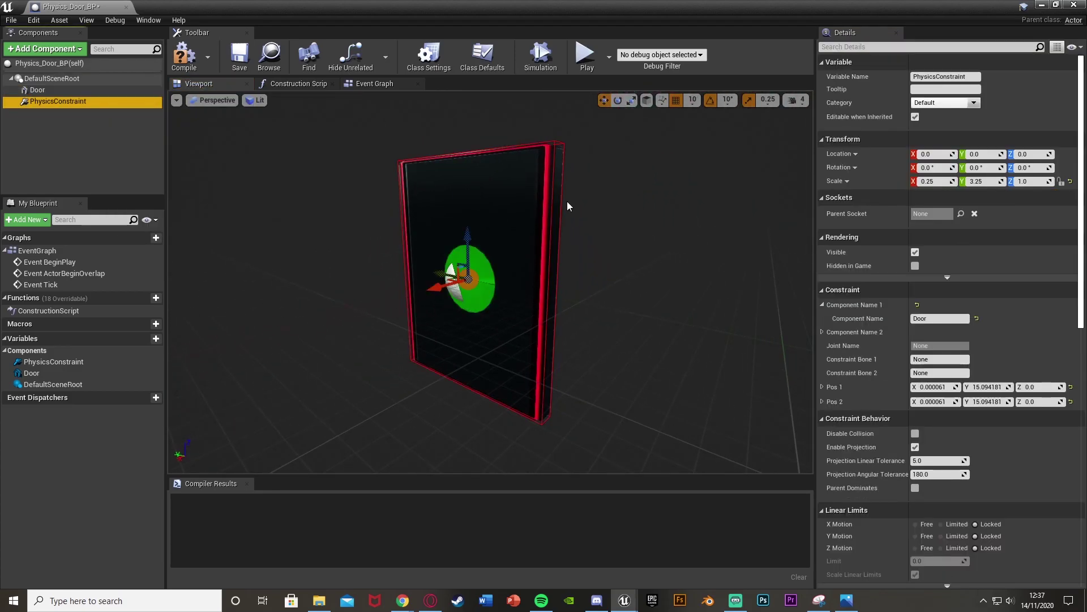
Move the physics constraint to the upper hinge-side edge of the door, at Y 80 and Z 80
{"action": "right_click_drag", "start_coordinate": [566, 201], "coordinate": [612, 198]}
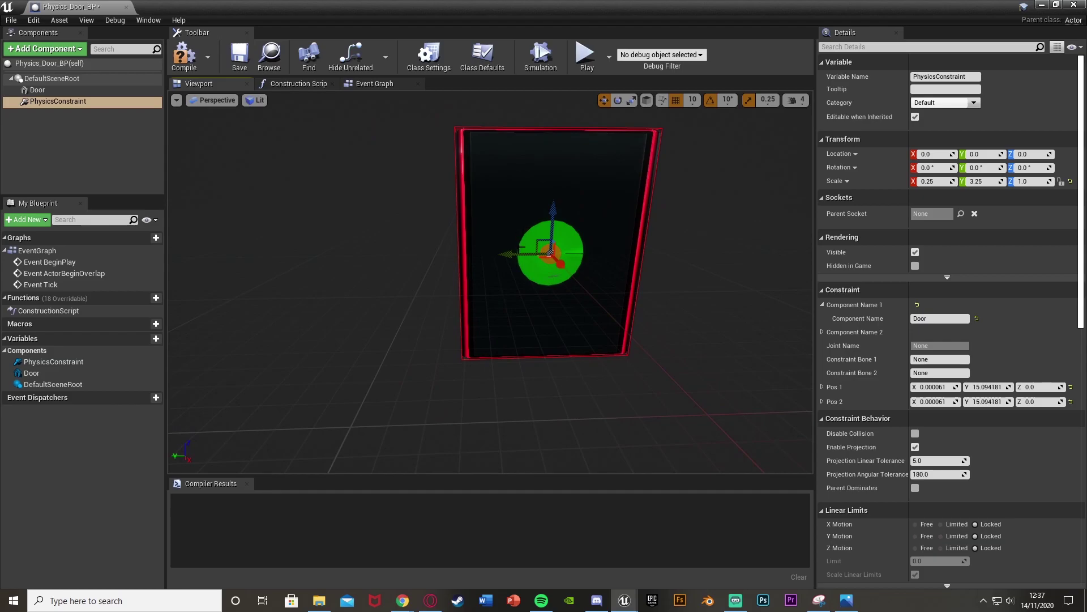
{"action": "left_click_drag", "start_coordinate": [513, 255], "coordinate": [419, 258]}
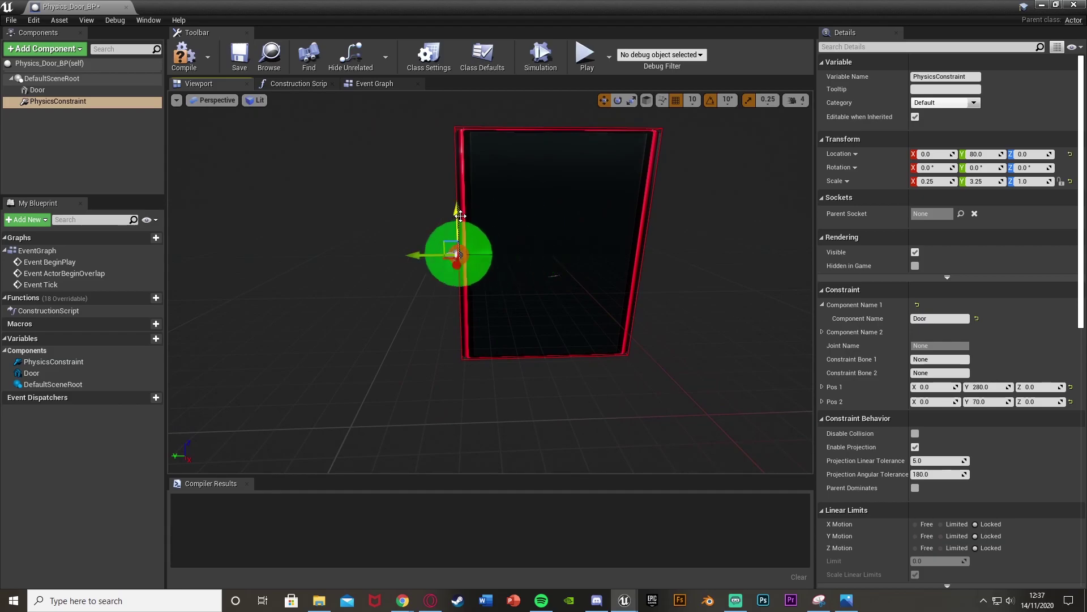
{"action": "left_click_drag", "start_coordinate": [459, 215], "coordinate": [453, 111]}
{"action": "right_click_drag", "start_coordinate": [453, 111], "coordinate": [543, 96]}
{"action": "mouse_move", "coordinate": [488, 288]}
{"action": "right_mouse_down"}
{"action": "mouse_move", "coordinate": [544, 300]}
{"action": "mouse_move", "coordinate": [464, 283]}
{"action": "mouse_move", "coordinate": [487, 288]}
{"action": "right_mouse_up"}
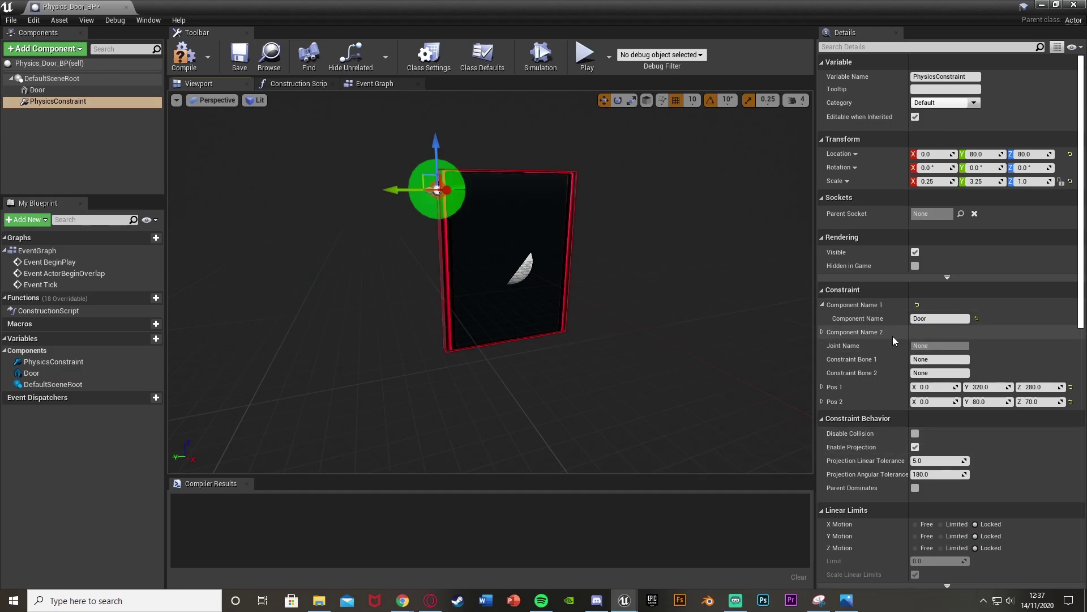
Set the physics constraint's Z Motion linear limit to Free
{"action": "scroll", "coordinate": [879, 416], "scroll_direction": "down", "scroll_amount": 6}
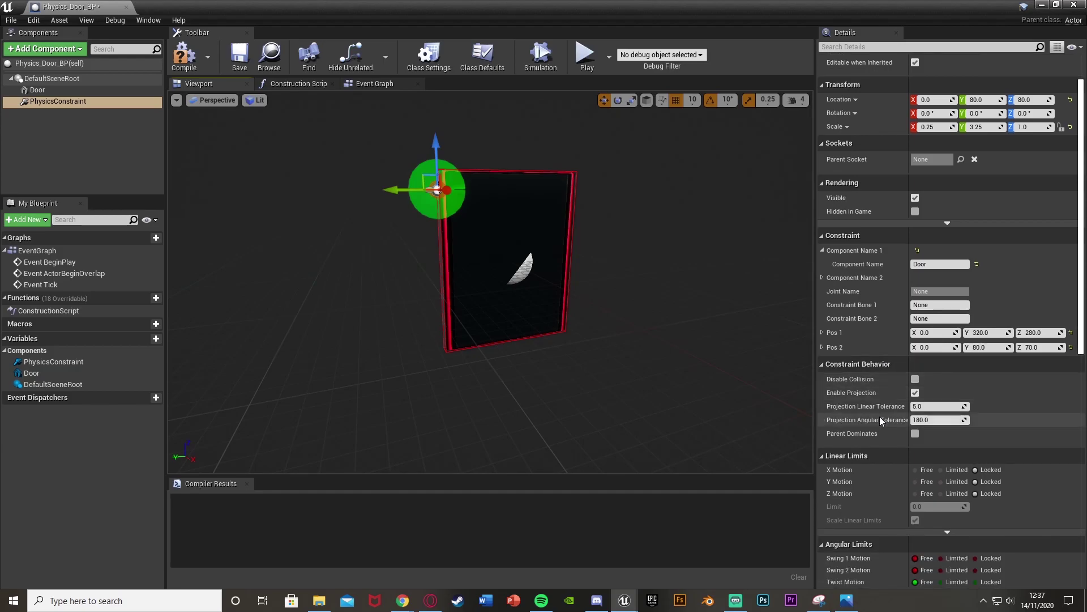
{"action": "scroll", "coordinate": [875, 362], "scroll_direction": "down", "scroll_amount": 1}
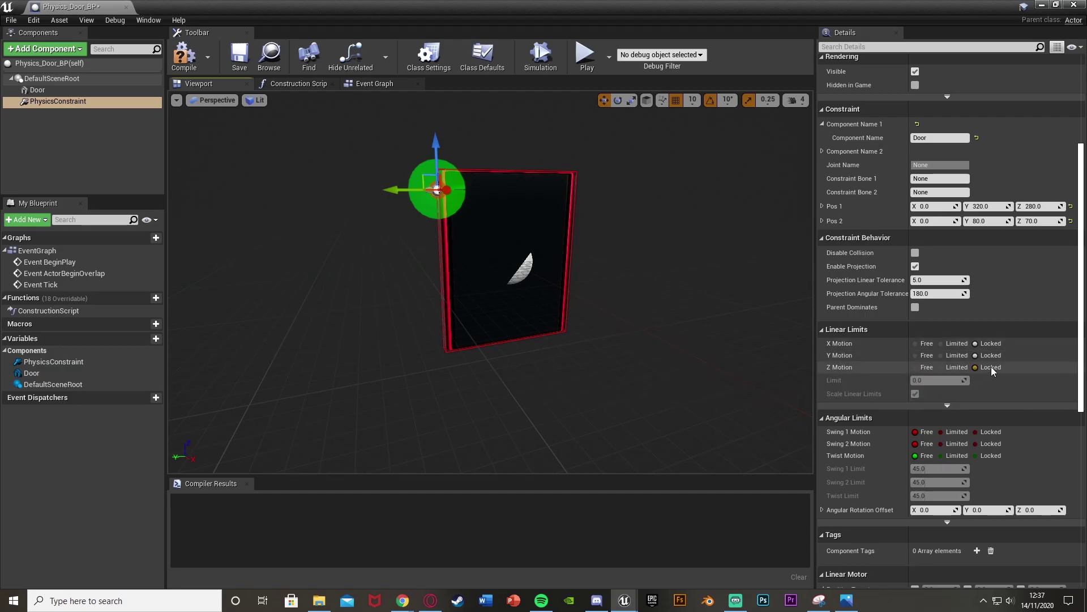
{"action": "left_click", "coordinate": [926, 367]}
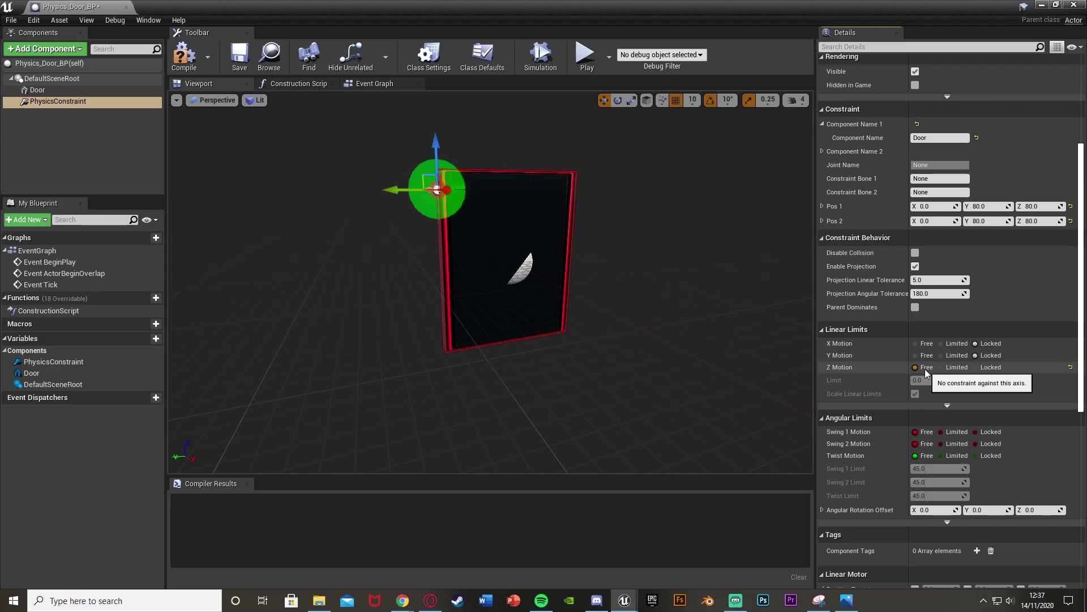
{"action": "left_click", "coordinate": [541, 249]}
{"action": "key", "text": "e"}
{"action": "mouse_move", "coordinate": [540, 276]}
{"action": "left_mouse_down"}
{"action": "mouse_move", "coordinate": [573, 272]}
{"action": "mouse_move", "coordinate": [539, 277]}
{"action": "left_mouse_up"}
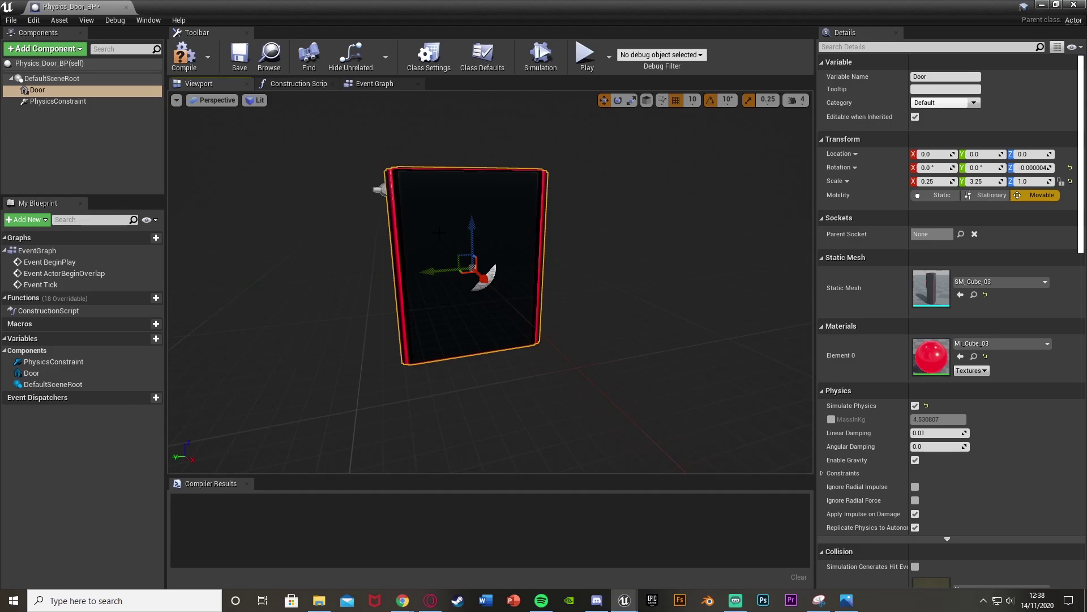
Set the physics constraint's Swing 1 Motion angular limit to Free
{"action": "left_click", "coordinate": [58, 101]}
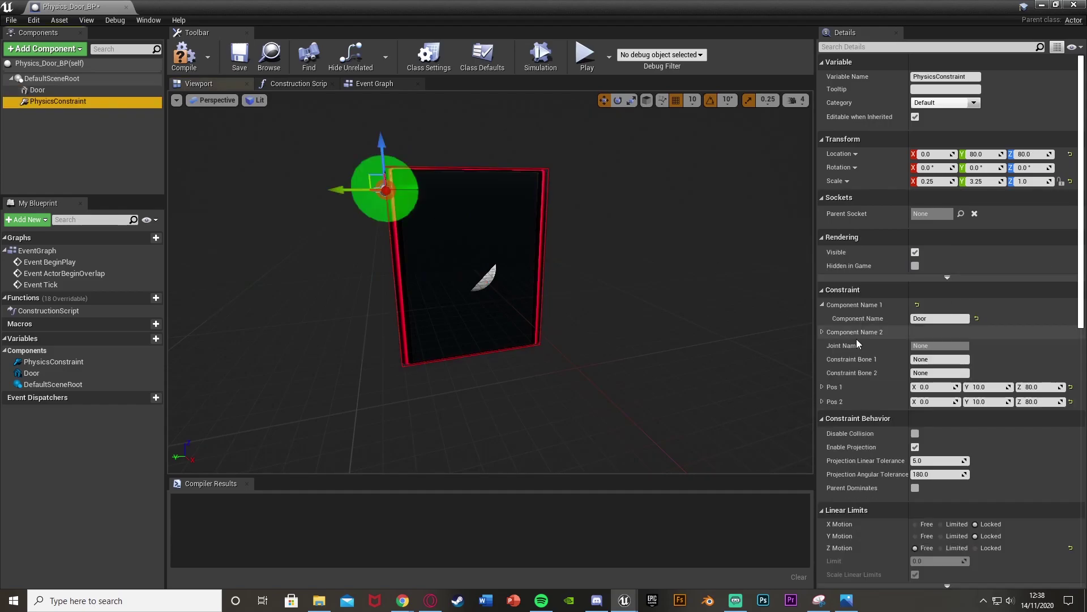
{"action": "scroll", "coordinate": [851, 468], "scroll_direction": "down", "scroll_amount": 5}
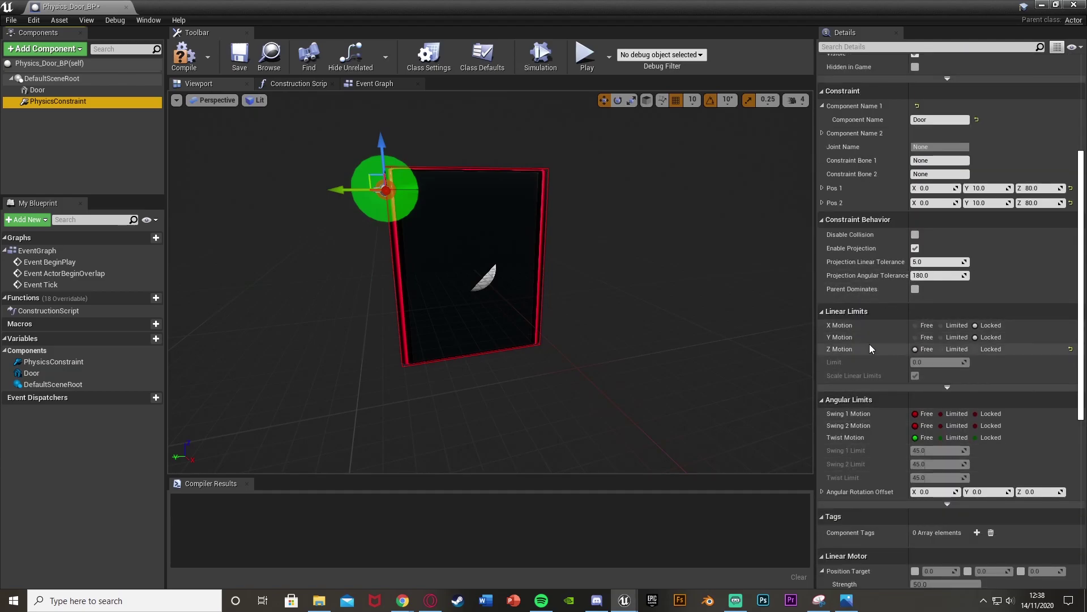
{"action": "scroll", "coordinate": [870, 347], "scroll_direction": "down", "scroll_amount": 2}
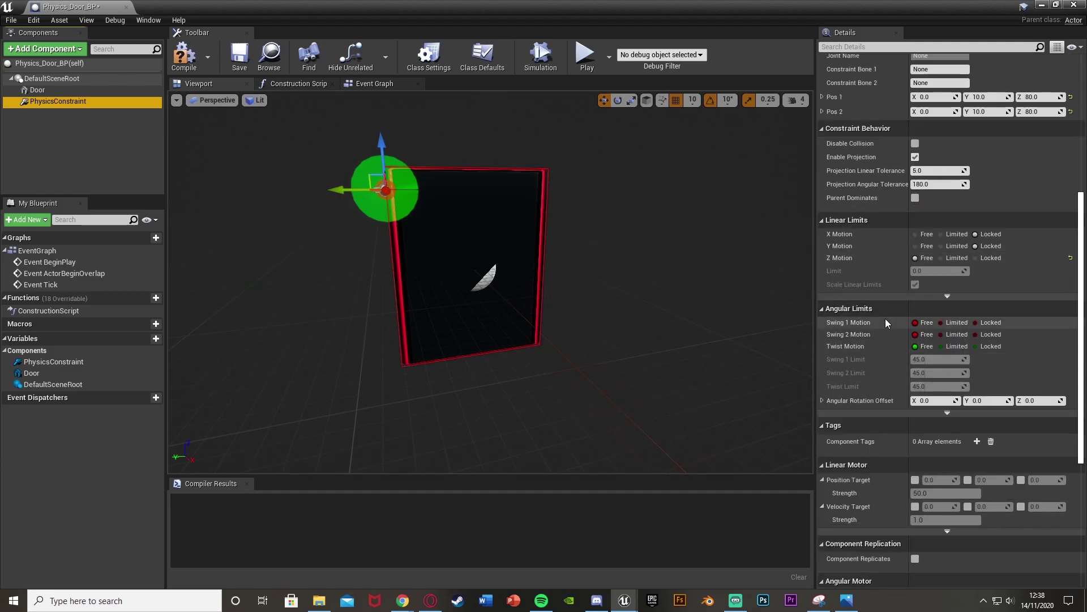
{"action": "left_click", "coordinate": [920, 325]}
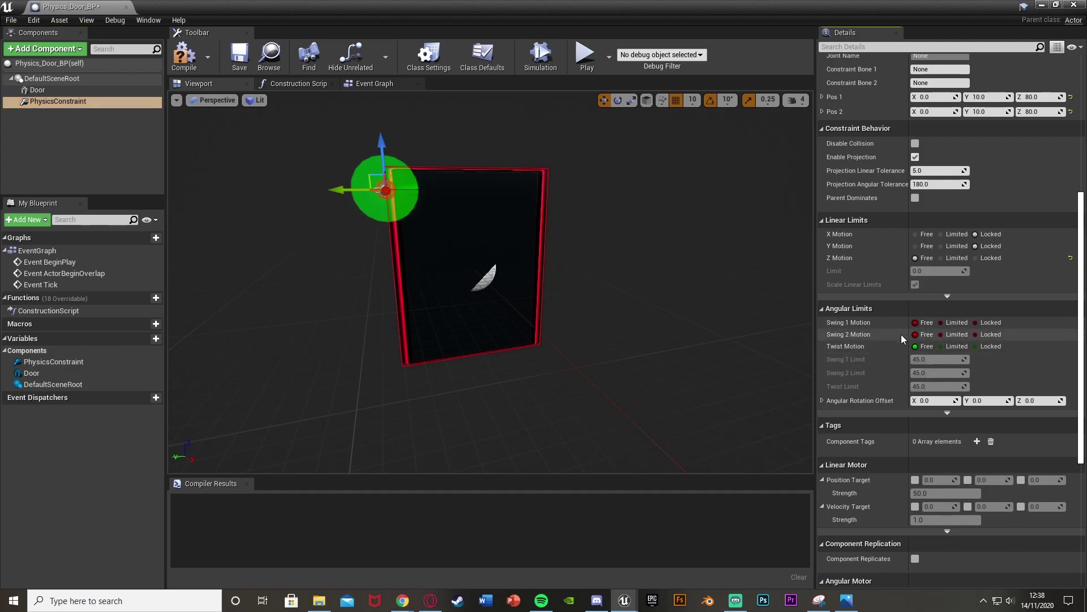
Duplicate the physics constraint and lower the copy along Z to the bottom part of the same door edge
{"action": "mouse_move", "coordinate": [356, 185]}
{"action": "right_mouse_down"}
{"action": "mouse_move", "coordinate": [334, 185]}
{"action": "mouse_move", "coordinate": [390, 186]}
{"action": "mouse_move", "coordinate": [356, 186]}
{"action": "right_mouse_up"}
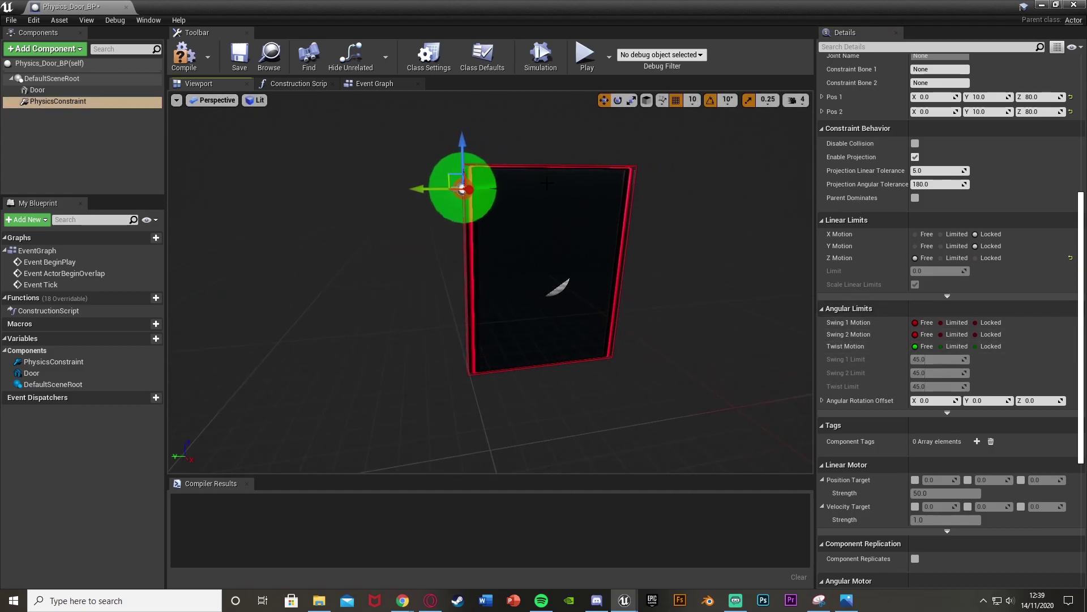
{"action": "right_click_drag", "start_coordinate": [266, 130], "coordinate": [277, 135]}
{"action": "key", "text": "ctrl+w"}
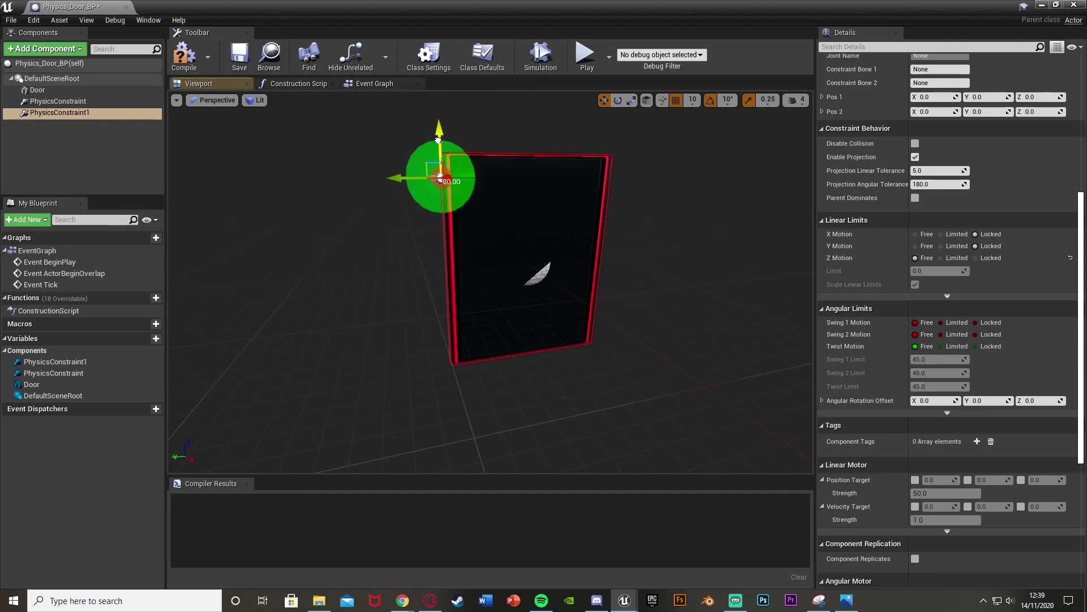
{"action": "left_click_drag", "start_coordinate": [437, 147], "coordinate": [445, 305]}
{"action": "right_click_drag", "start_coordinate": [444, 306], "coordinate": [614, 297]}
Deselect everything and inspect the placement of both constraints along the door's hinge edge from the side and front
{"action": "left_click", "coordinate": [106, 174]}
{"action": "key", "text": "a"}
{"action": "right_click_drag", "start_coordinate": [419, 249], "coordinate": [420, 249]}
{"action": "key", "text": "d"}
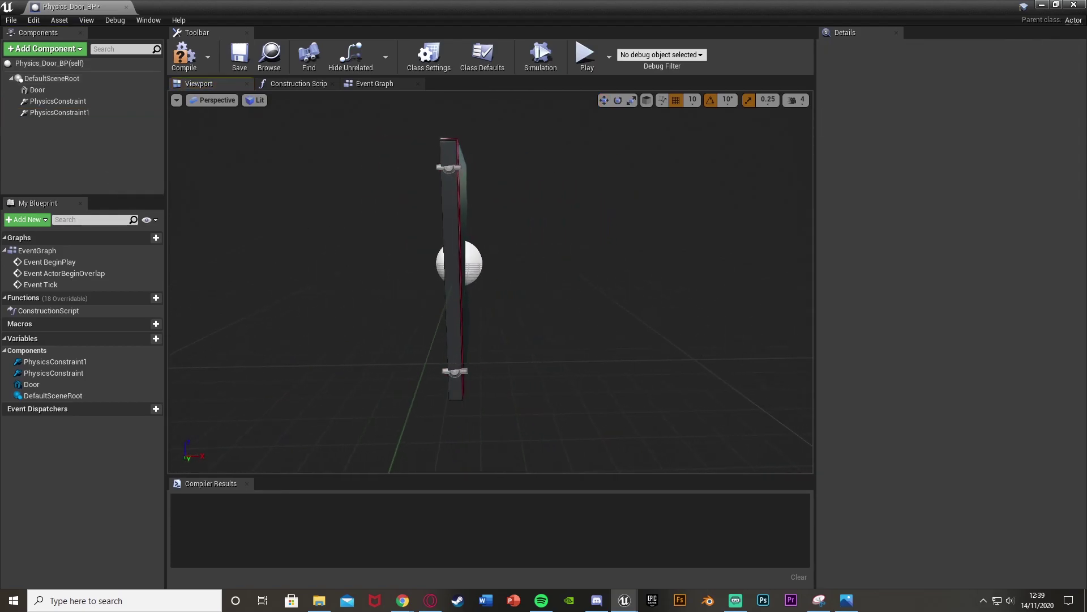
{"action": "left_click", "coordinate": [452, 371]}
{"action": "left_click", "coordinate": [143, 191]}
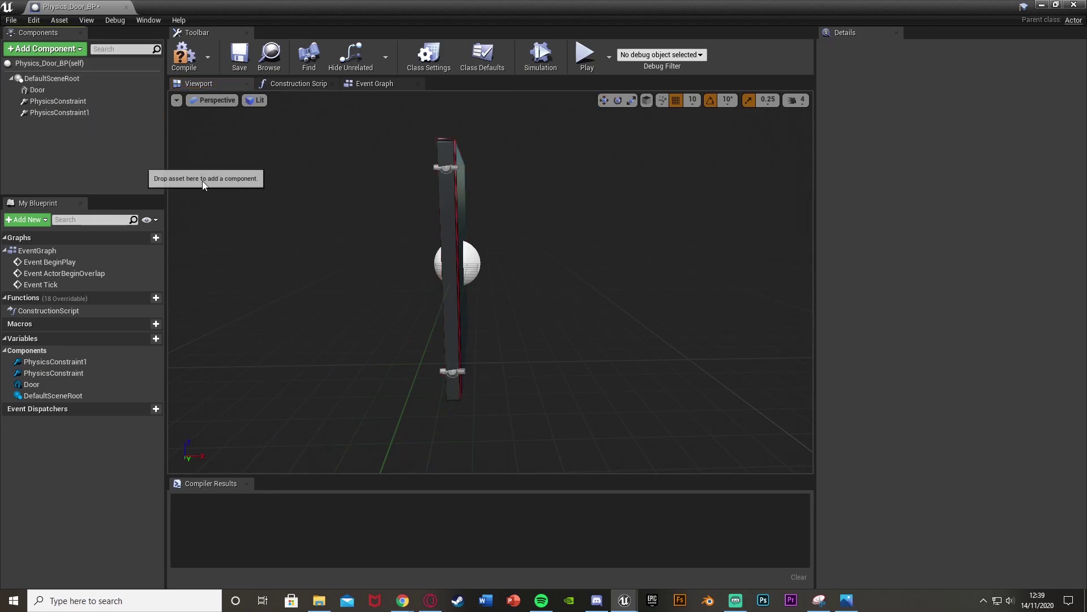
{"action": "right_click_drag", "start_coordinate": [530, 343], "coordinate": [359, 346]}
{"action": "key", "text": "d"}
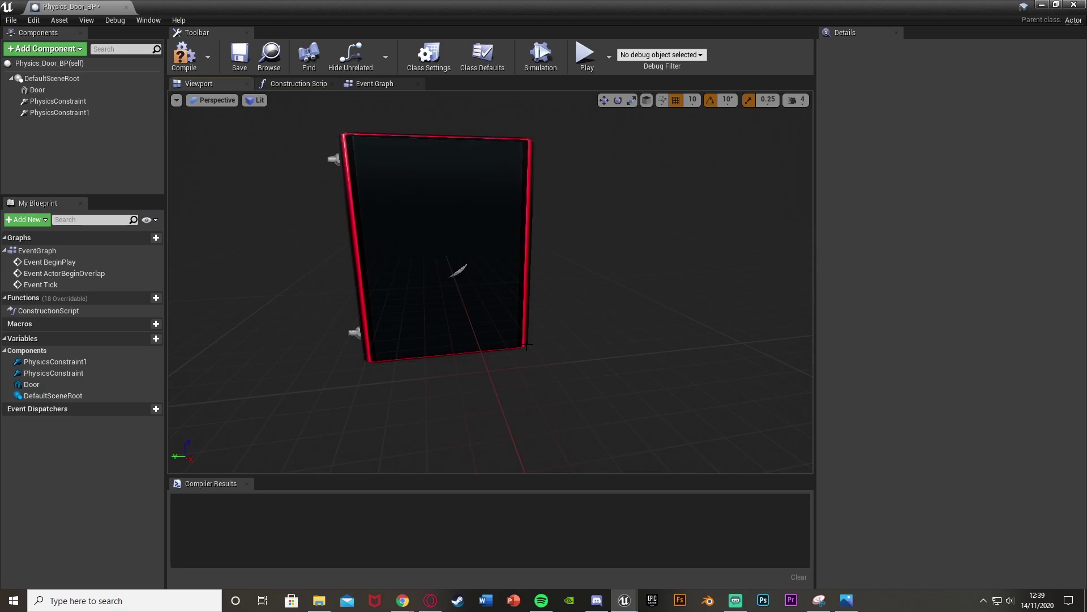
{"action": "left_click_drag", "start_coordinate": [526, 346], "coordinate": [443, 223]}
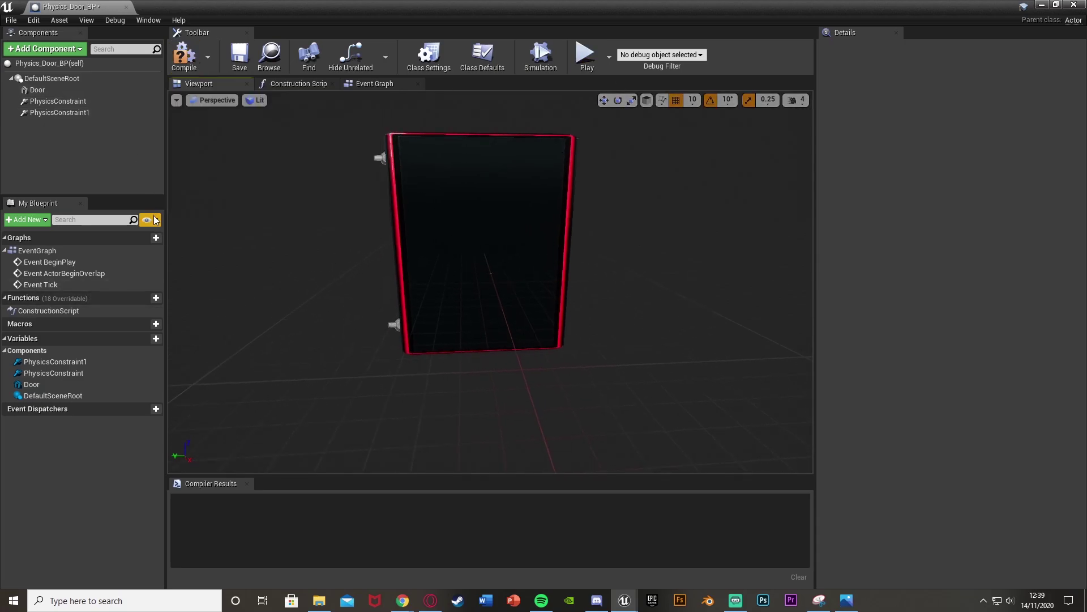
Compile the blueprint and place a Physics_Door_BP in the level in front of the wall's doorway
{"action": "left_click", "coordinate": [184, 55]}
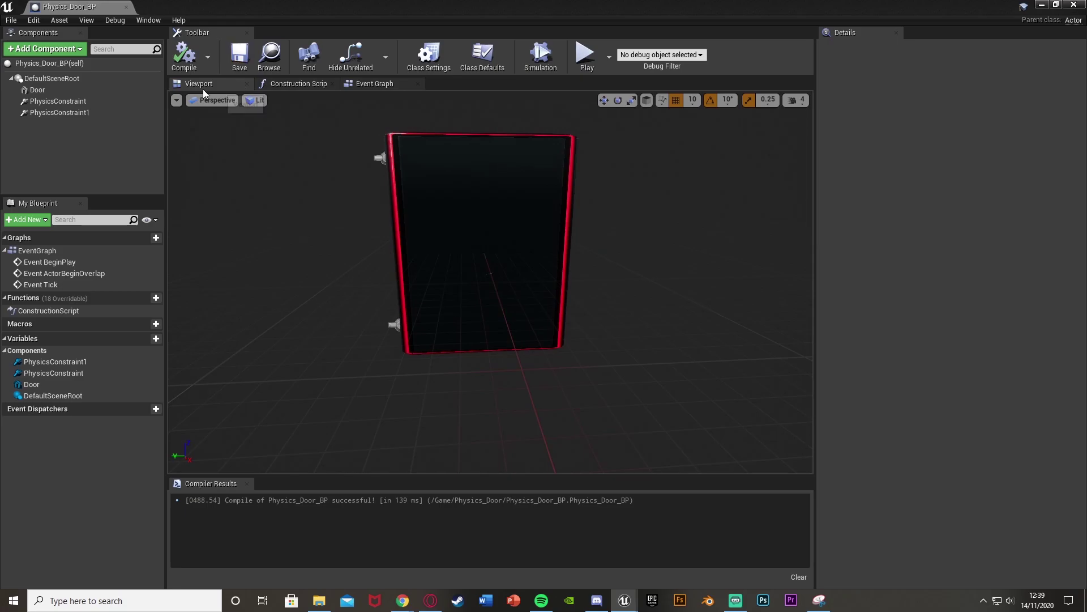
{"action": "left_click", "coordinate": [1074, 4]}
{"action": "left_click_drag", "start_coordinate": [23, 468], "coordinate": [511, 273]}
{"action": "key", "text": "w"}
{"action": "mouse_move", "coordinate": [540, 329]}
{"action": "right_mouse_down"}
{"action": "mouse_move", "coordinate": [541, 309]}
{"action": "mouse_move", "coordinate": [540, 328]}
{"action": "right_mouse_up"}
Rotate the placed Physics_Door_BP about 180 degrees around Z so its constraints face the other side of the doorway
{"action": "key", "text": "e"}
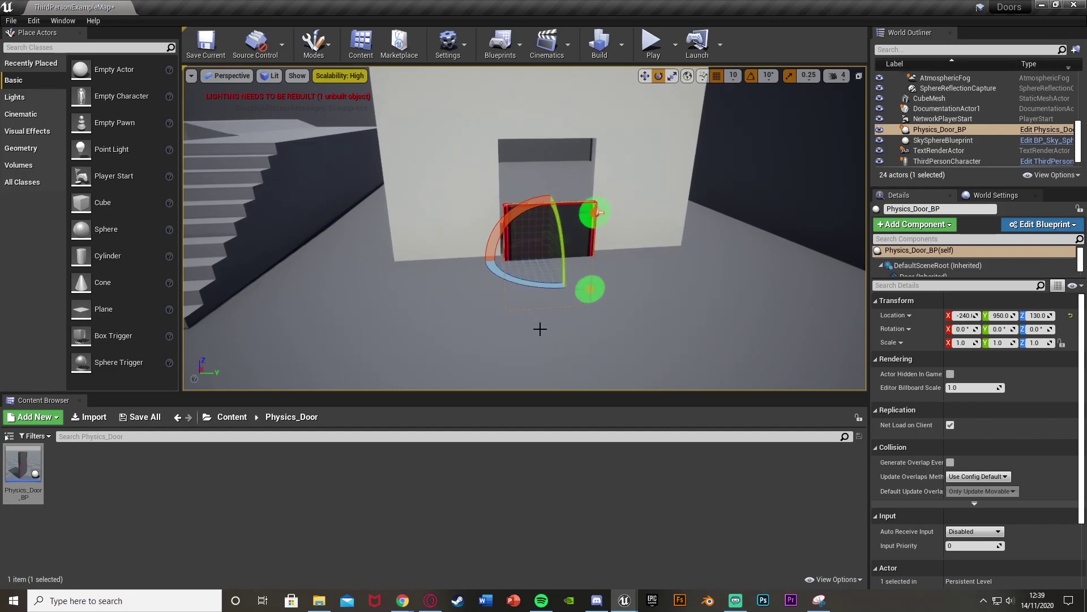
{"action": "mouse_move", "coordinate": [552, 285]}
{"action": "left_mouse_down"}
{"action": "mouse_move", "coordinate": [533, 300]}
{"action": "mouse_move", "coordinate": [544, 299]}
{"action": "left_mouse_up"}
{"action": "key", "text": "r"}
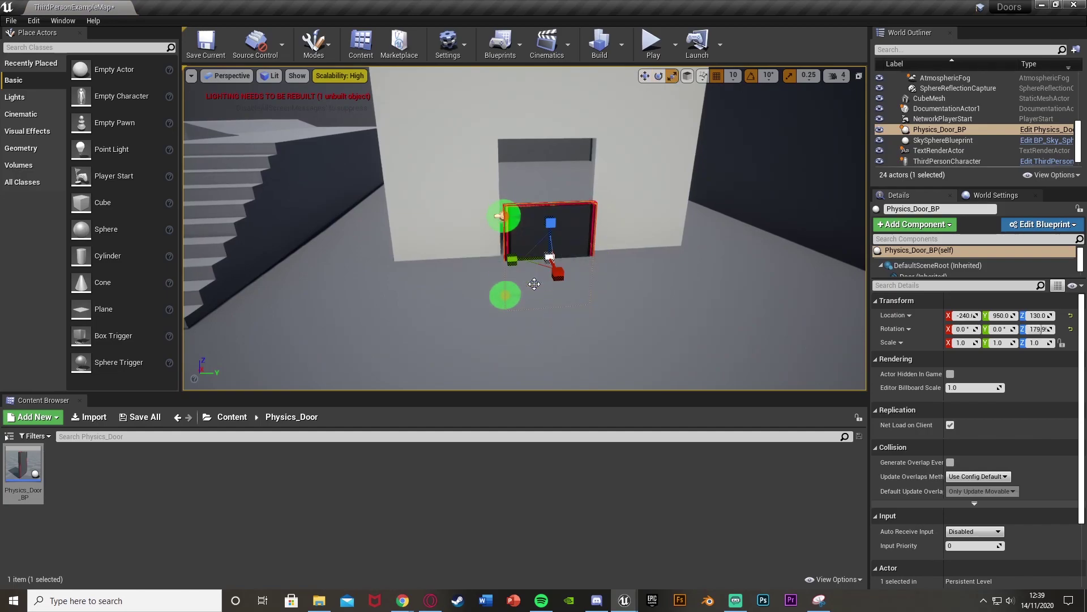
Fit the placed door into the wall's doorway at X -210, Y 950, Z 230, and deselect it
{"action": "key", "text": "w"}
{"action": "key", "text": "d"}
{"action": "right_click_drag", "start_coordinate": [545, 299], "coordinate": [476, 306]}
{"action": "left_click_drag", "start_coordinate": [591, 226], "coordinate": [604, 224]}
{"action": "key", "text": "w"}
{"action": "right_click_drag", "start_coordinate": [595, 215], "coordinate": [657, 202]}
{"action": "key", "text": "a"}
{"action": "key", "text": "s"}
{"action": "key", "text": "Escape"}
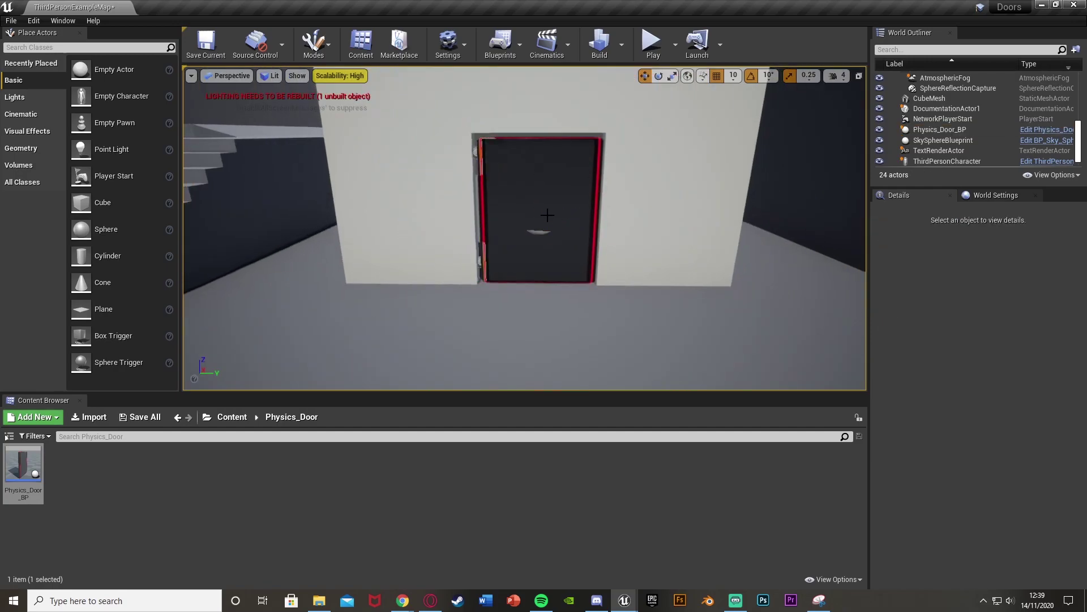
Play the level, walk the character through the doorway to test the door's swing, and inspect the placed door after stopping
{"action": "left_click", "coordinate": [652, 51]}
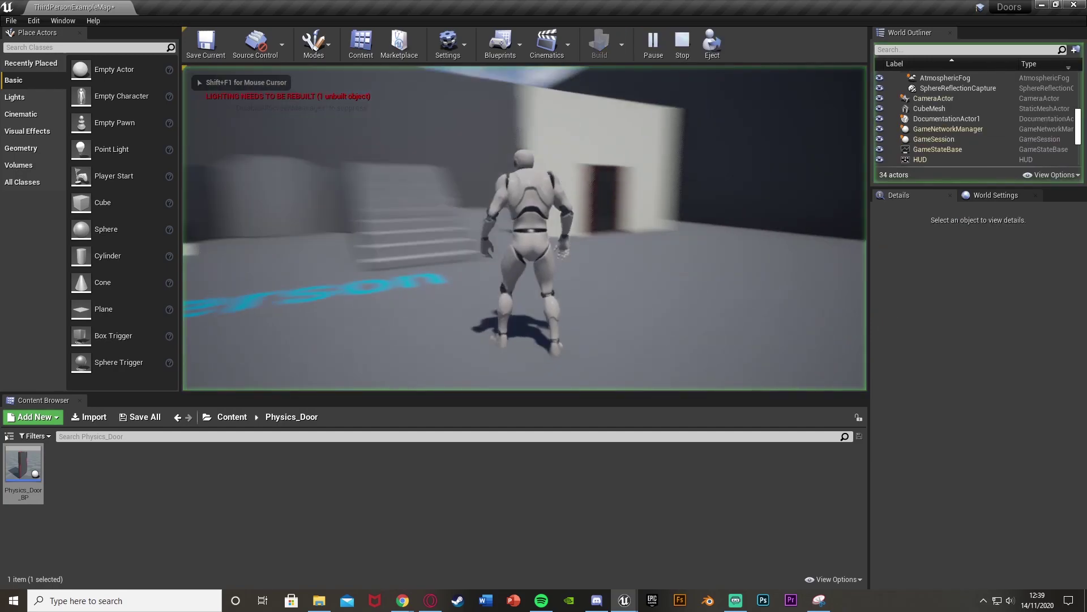
{"action": "key", "text": "w"}
{"action": "key", "text": "w"}
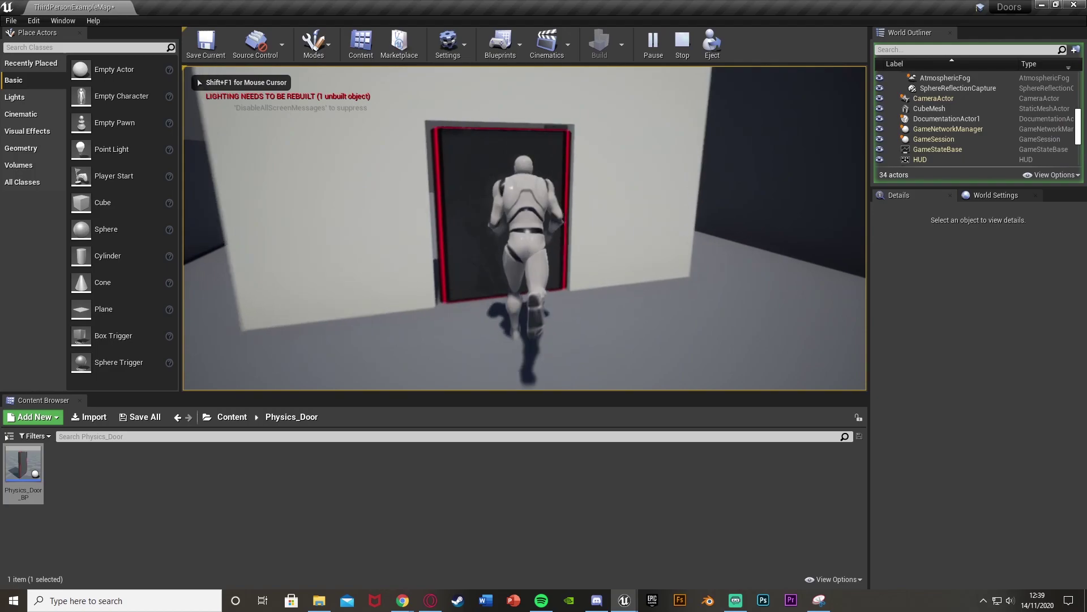
{"action": "key", "text": "w"}
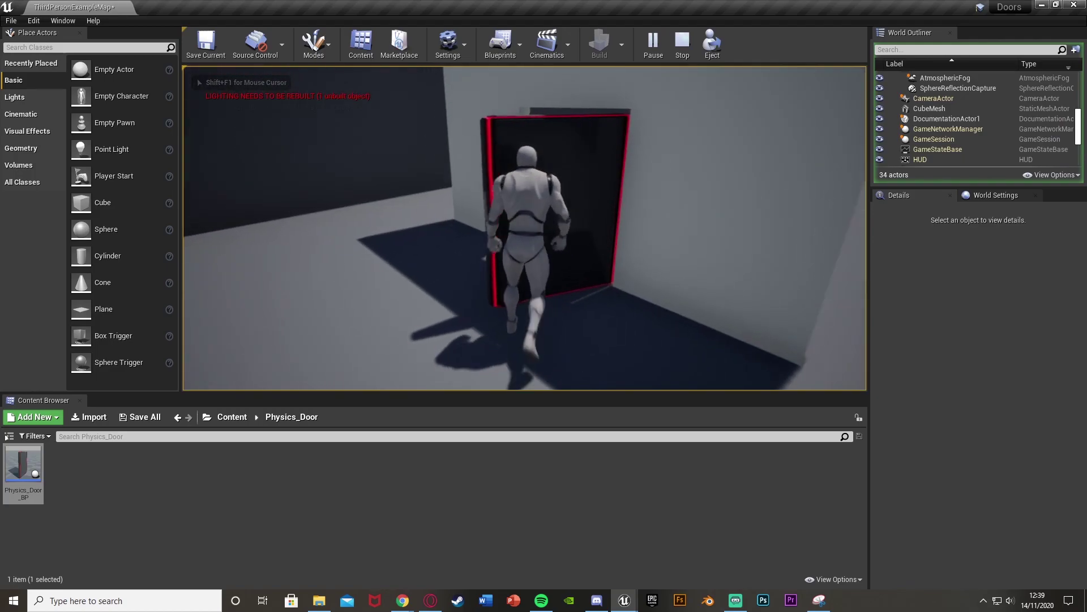
{"action": "key", "text": "w"}
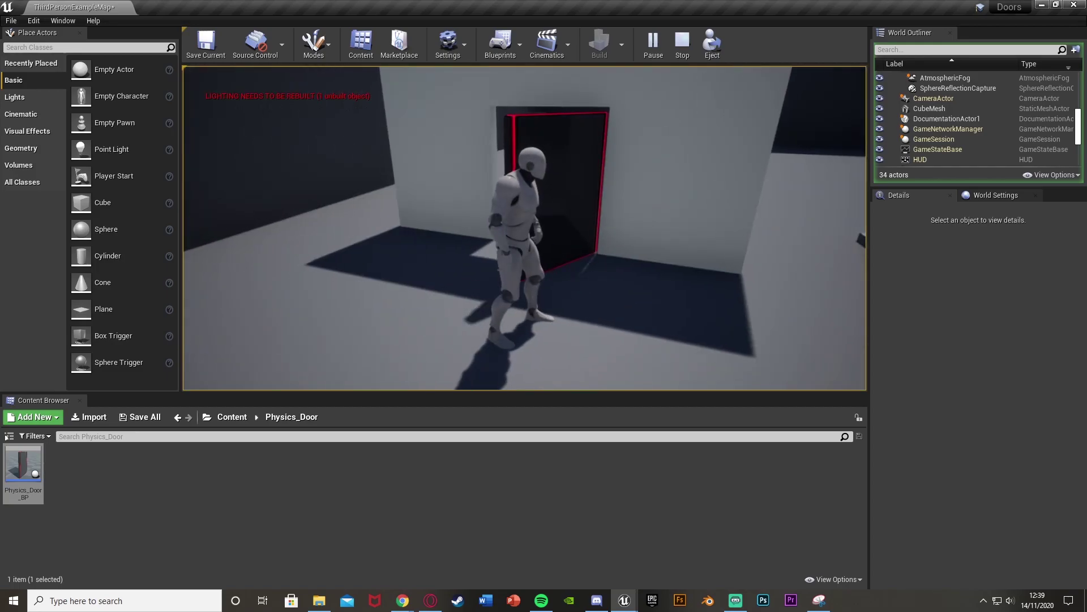
{"action": "key", "text": "Escape"}
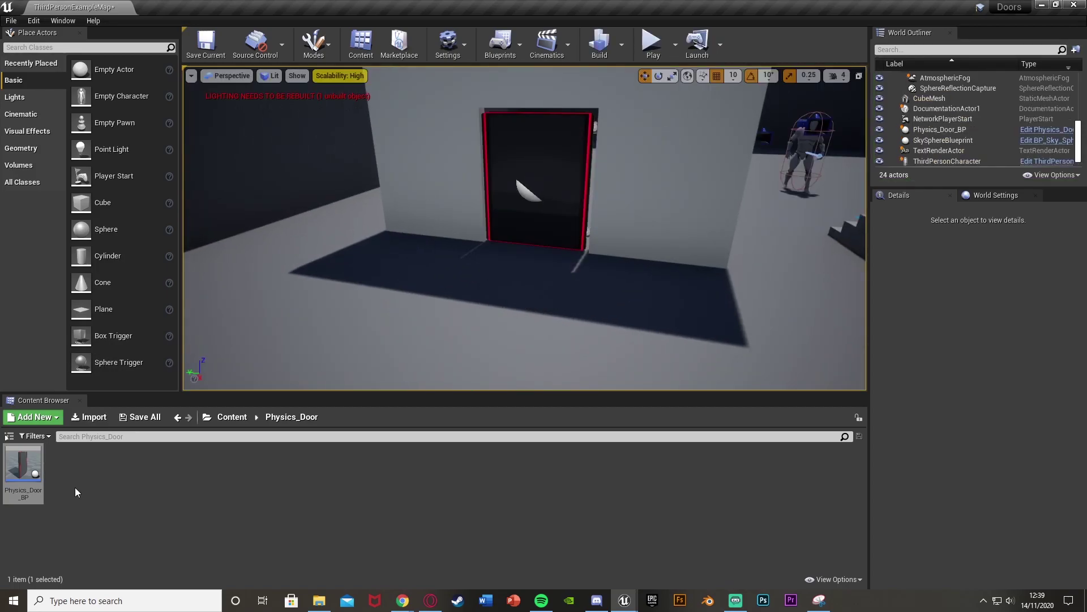
{"action": "left_click", "coordinate": [535, 182]}
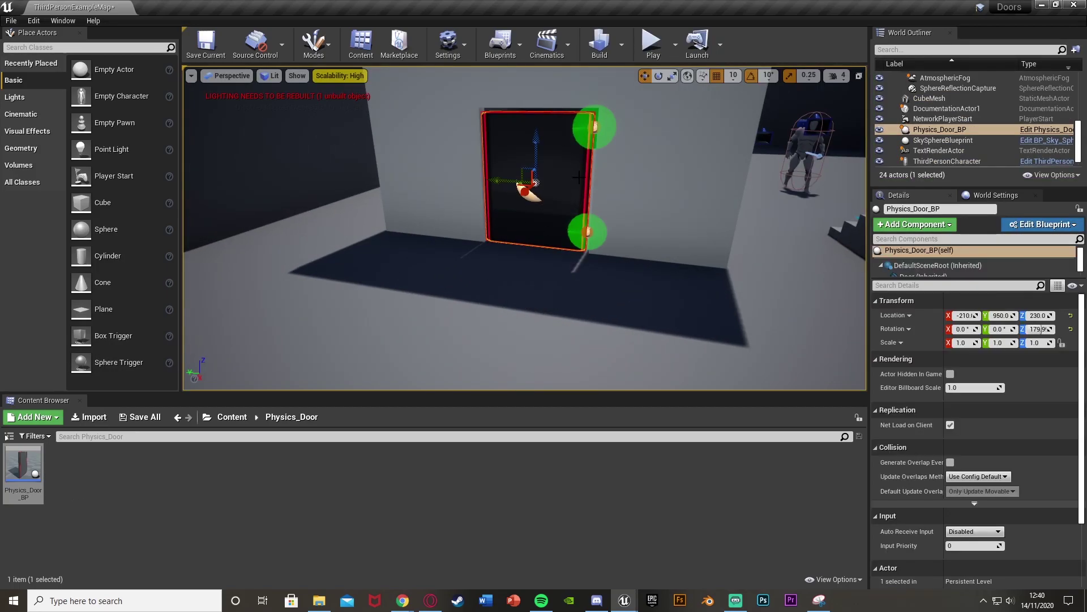
{"action": "key", "text": "f"}
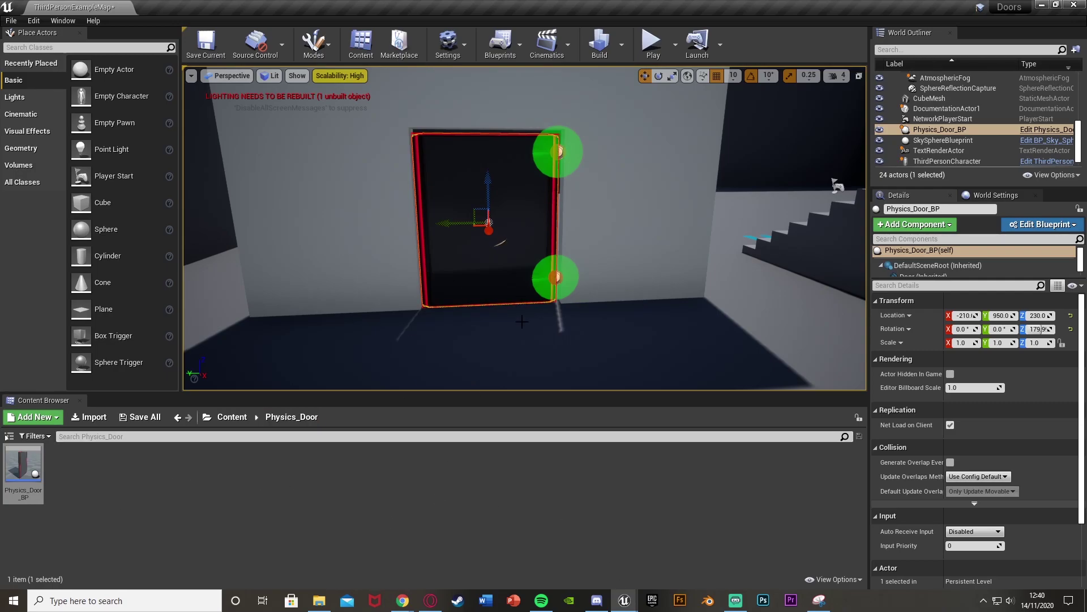
In Physics_Door_BP, set the Door component's Linear Damping and Angular Damping to 20, and compile and save the blueprint
{"action": "left_click", "coordinate": [624, 600]}
{"action": "left_click", "coordinate": [682, 546]}
{"action": "left_click", "coordinate": [61, 91]}
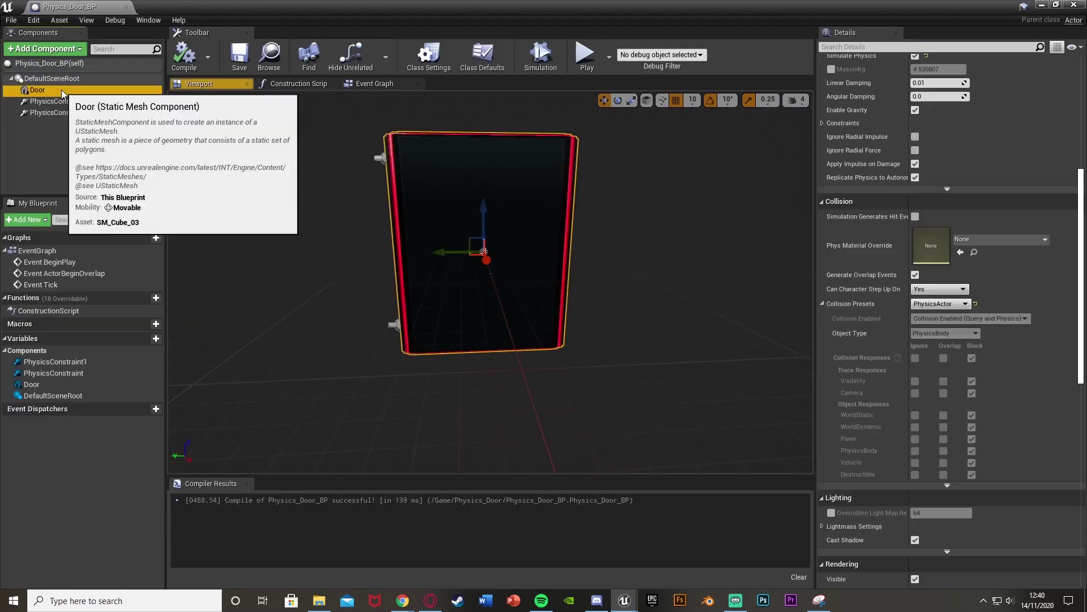
{"action": "scroll", "coordinate": [917, 317], "scroll_direction": "up", "scroll_amount": 5}
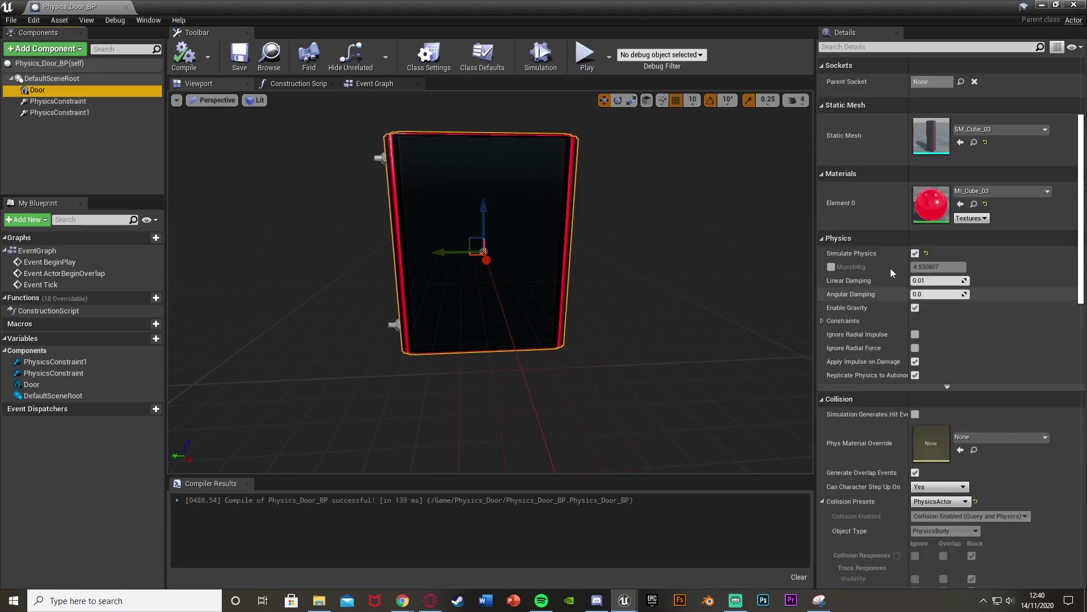
{"action": "left_click", "coordinate": [935, 280]}
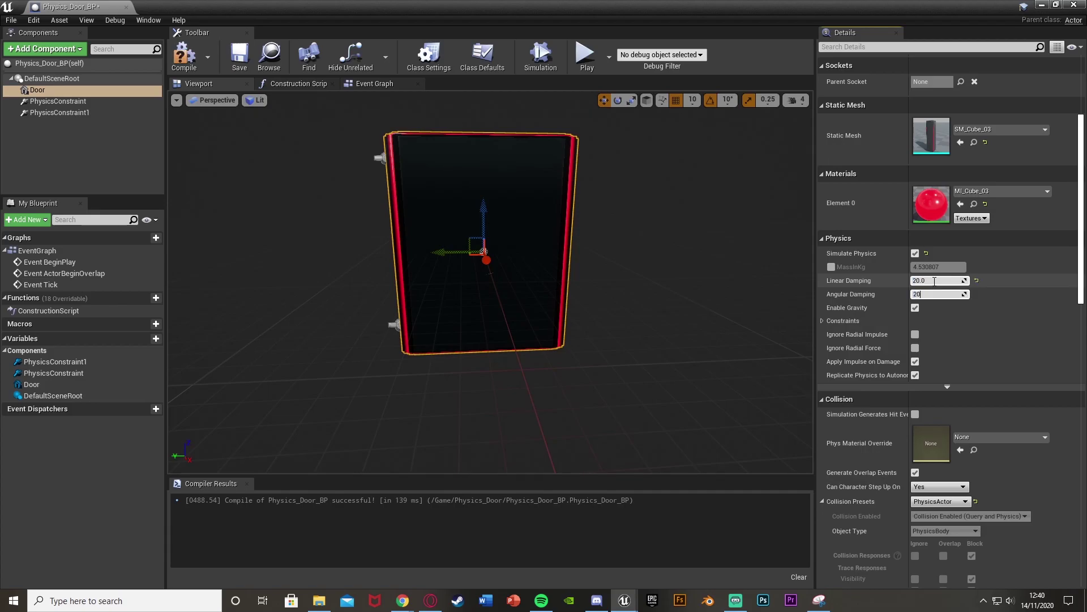
{"action": "left_click", "coordinate": [184, 57]}
{"action": "left_click", "coordinate": [239, 57]}
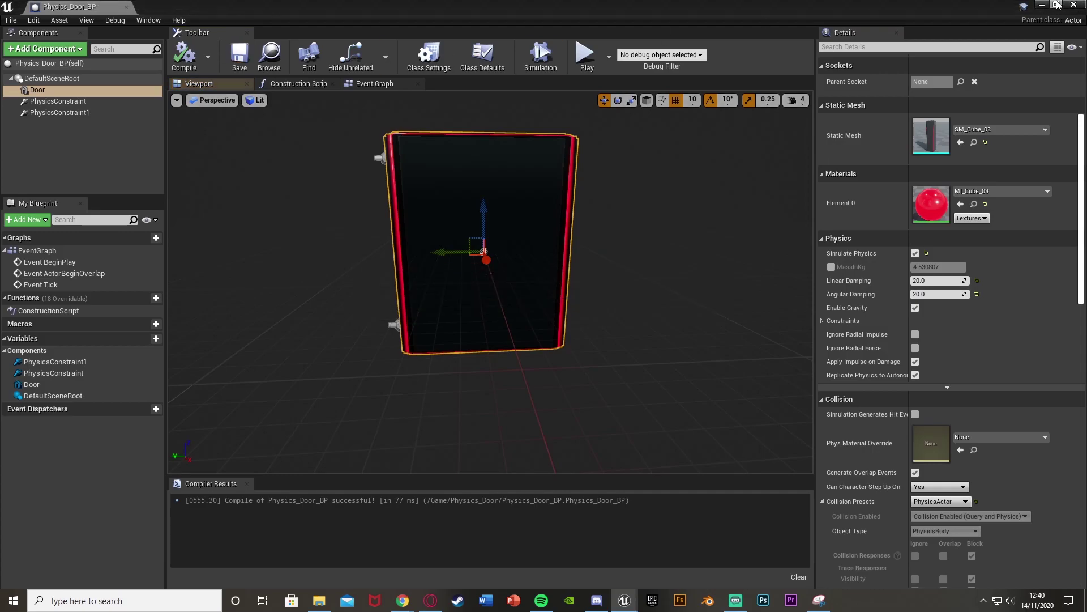
Return to the level, play it, and walk the character repeatedly through the doorway from both sides to test the damped door's swing
{"action": "left_click", "coordinate": [1042, 5]}
{"action": "left_click", "coordinate": [646, 50]}
{"action": "key", "text": "w"}
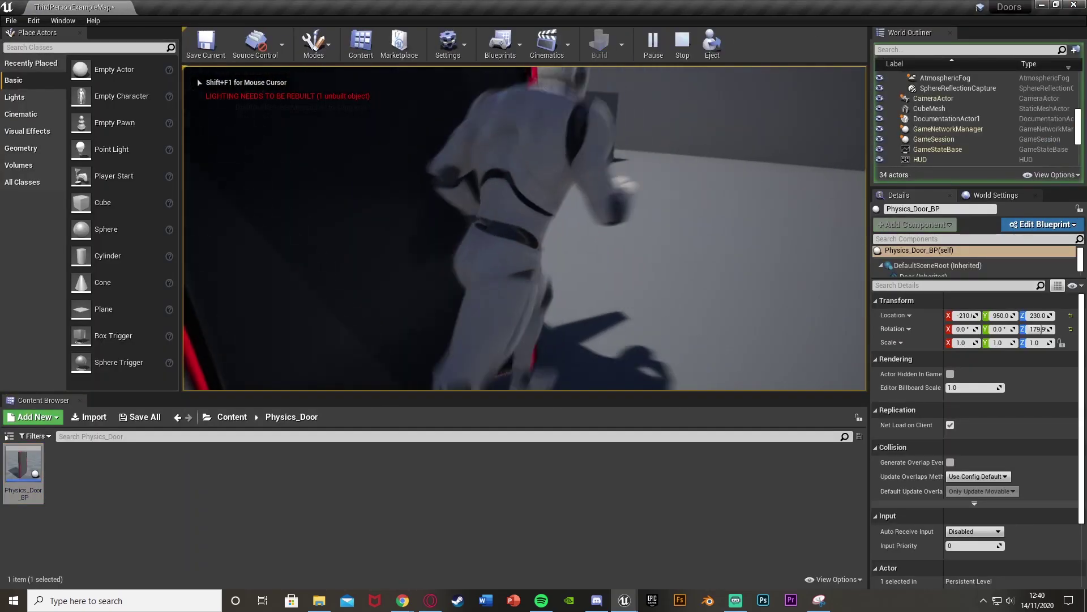
{"action": "key", "text": "d"}
{"action": "key", "text": "w"}
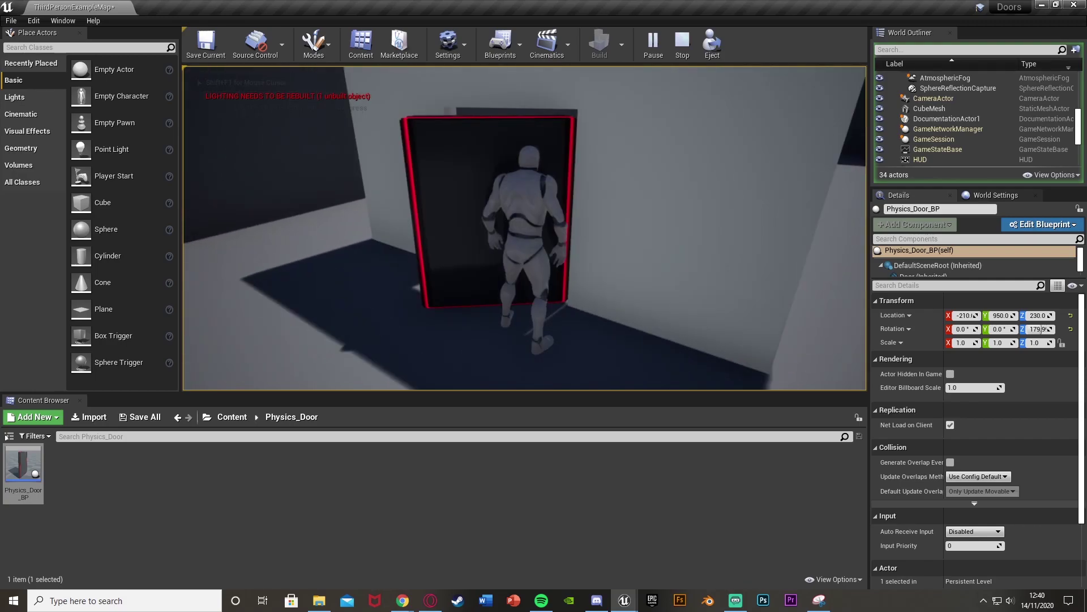
{"action": "key", "text": "w"}
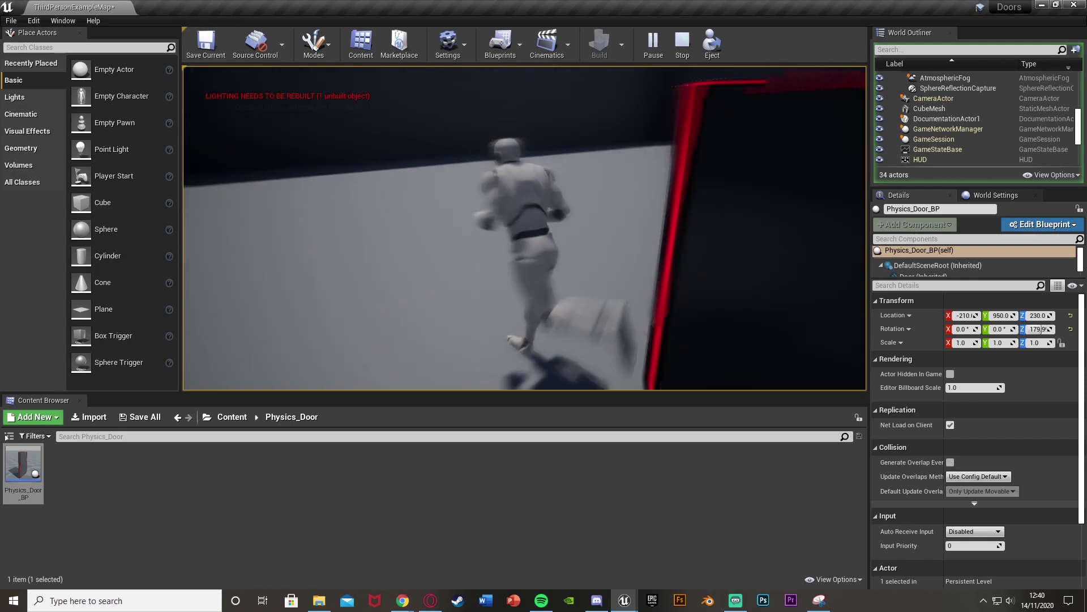
{"action": "key", "text": "w"}
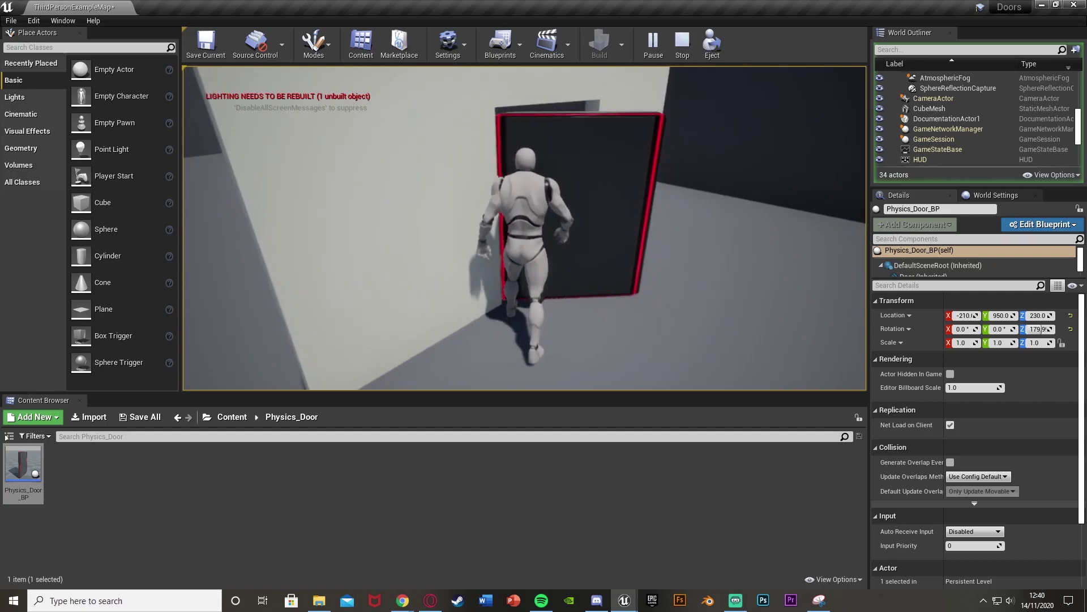
{"action": "key", "text": "d"}
{"action": "key", "text": "w"}
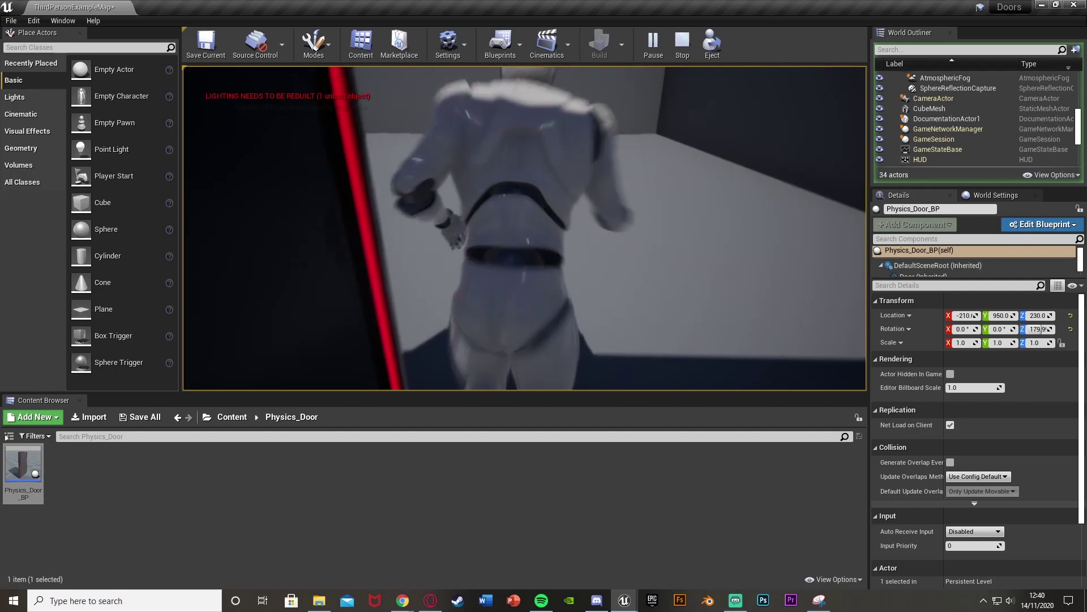
{"action": "key", "text": "d"}
{"action": "key", "text": "w"}
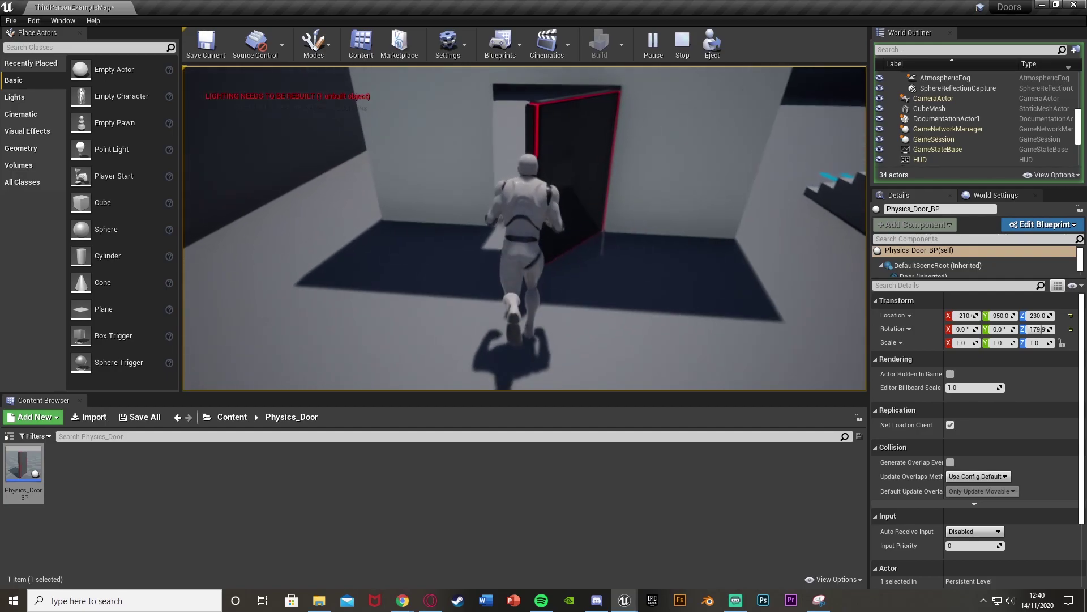
{"action": "key", "text": "w"}
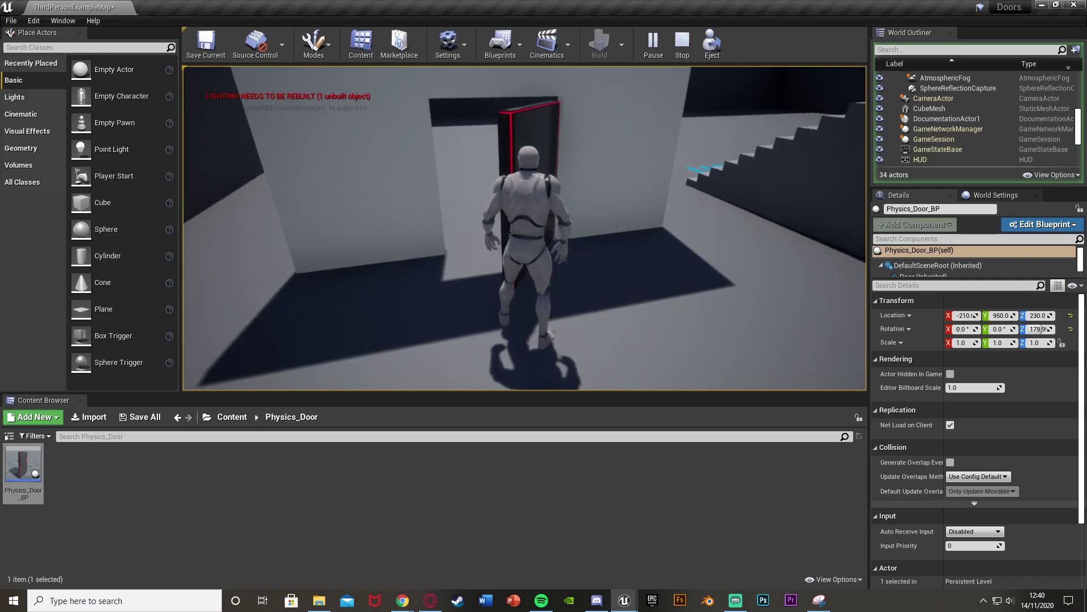
{"action": "key", "text": "w"}
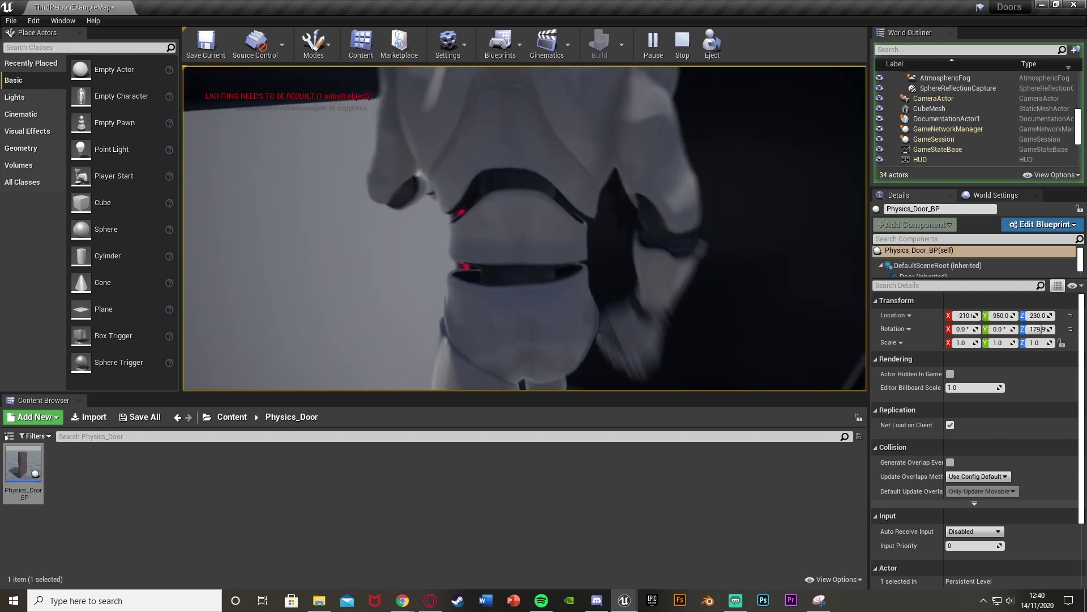
{"action": "key", "text": "s"}
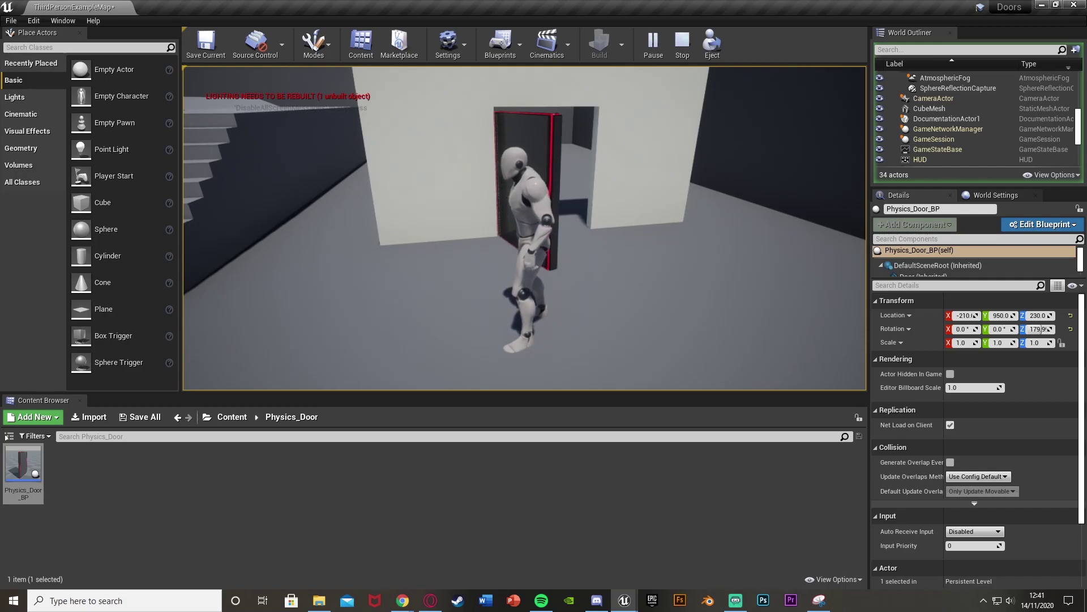
{"action": "key", "text": "w"}
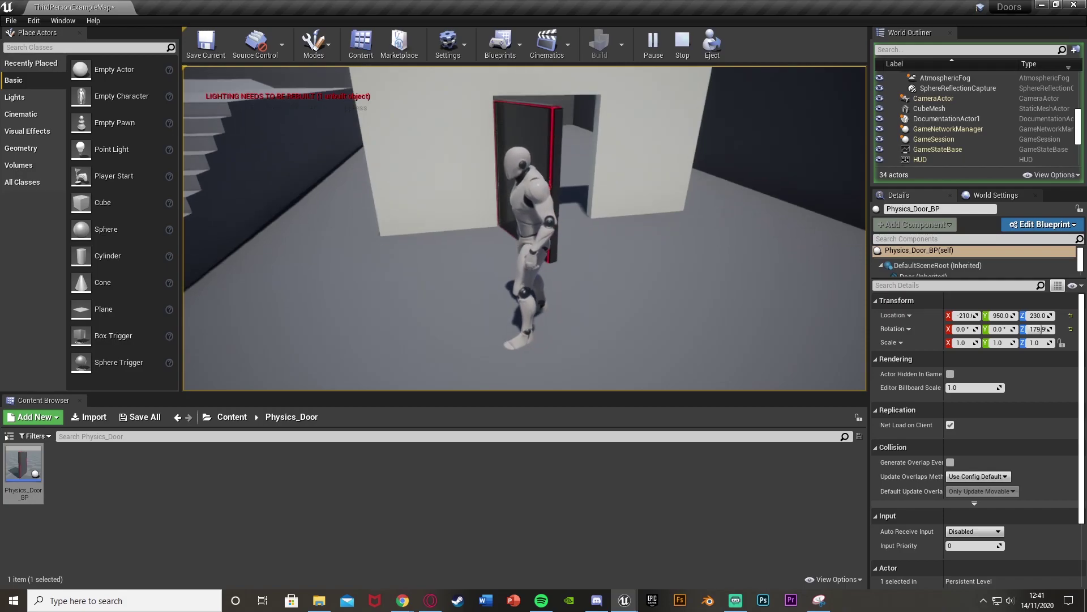
{"action": "key", "text": "w"}
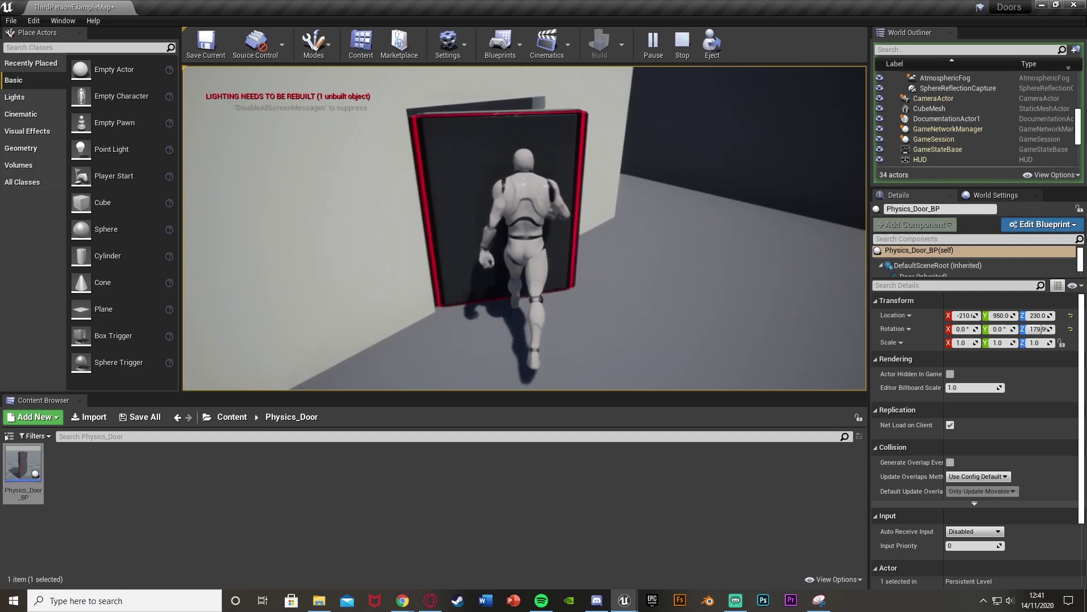
{"action": "key", "text": "s"}
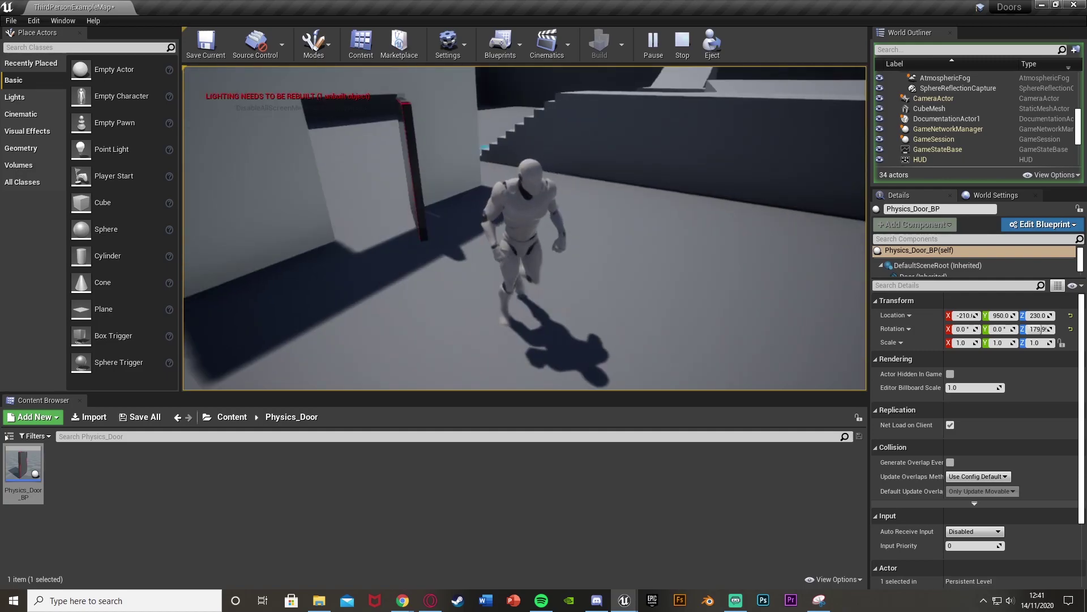
{"action": "key", "text": "w"}
{"action": "key", "text": "w"}
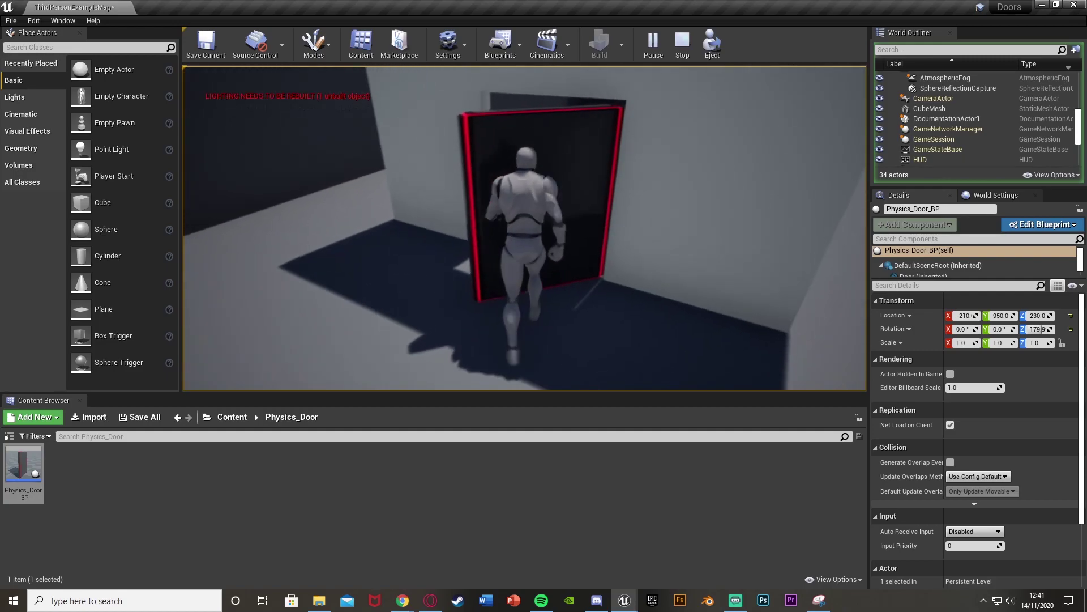
{"action": "key", "text": "w"}
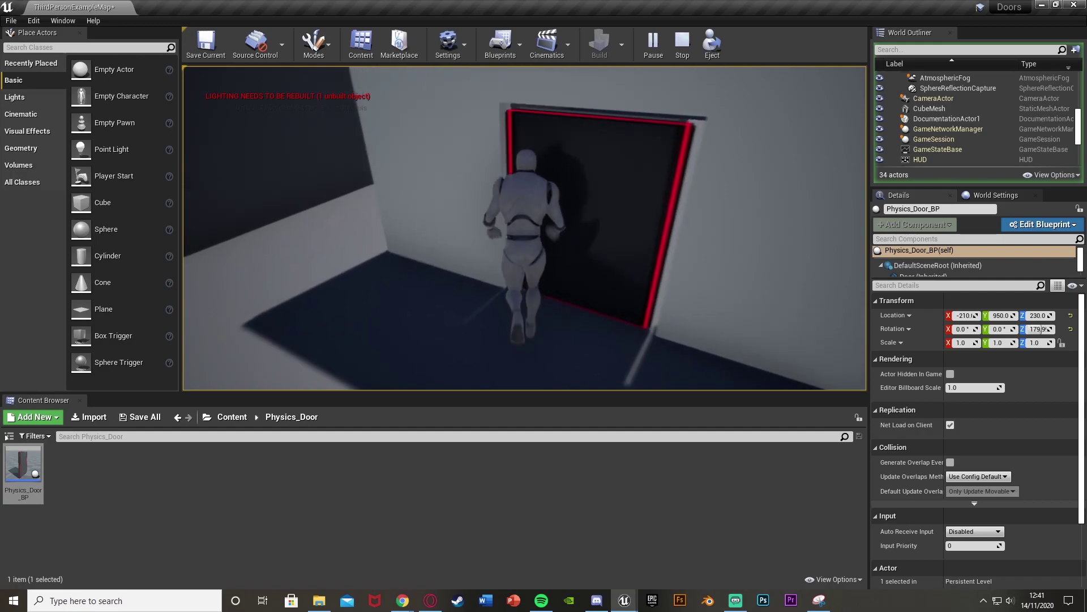
{"action": "key", "text": "w"}
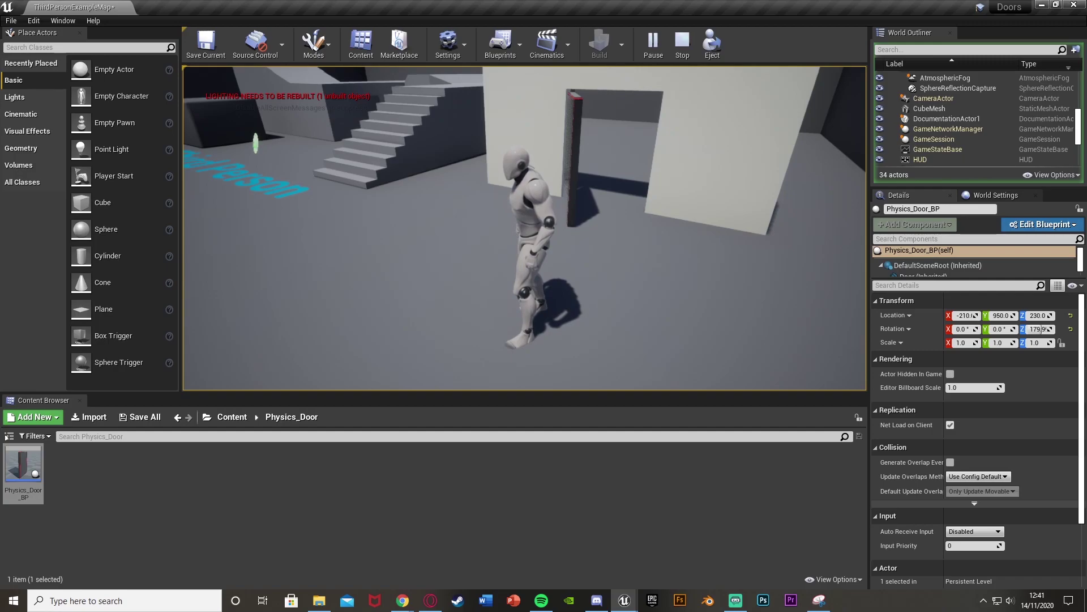
{"action": "key", "text": "w"}
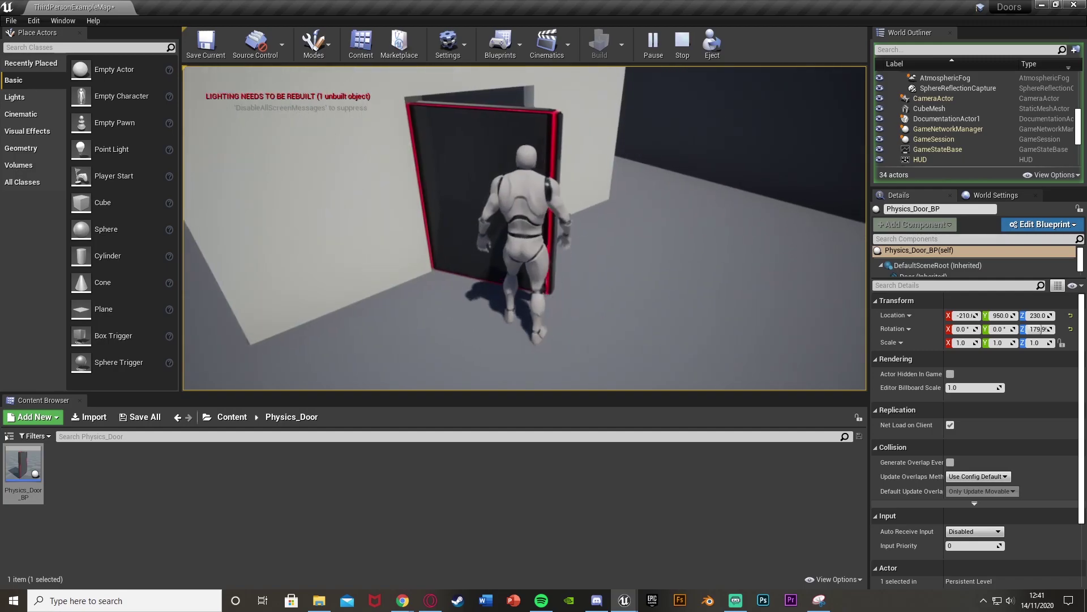
{"action": "key", "text": "w"}
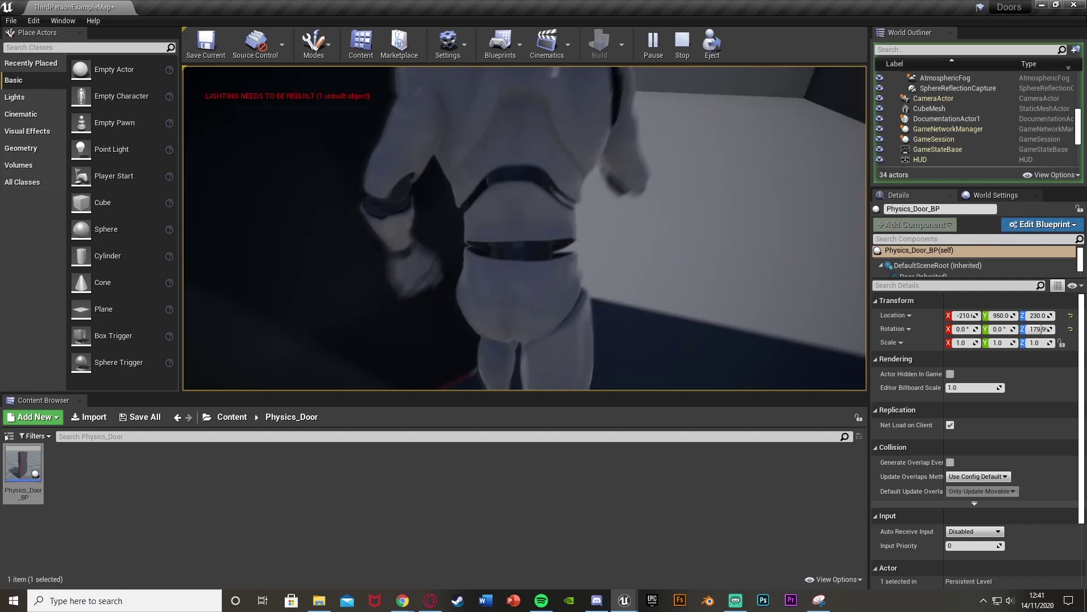
{"action": "key", "text": "w"}
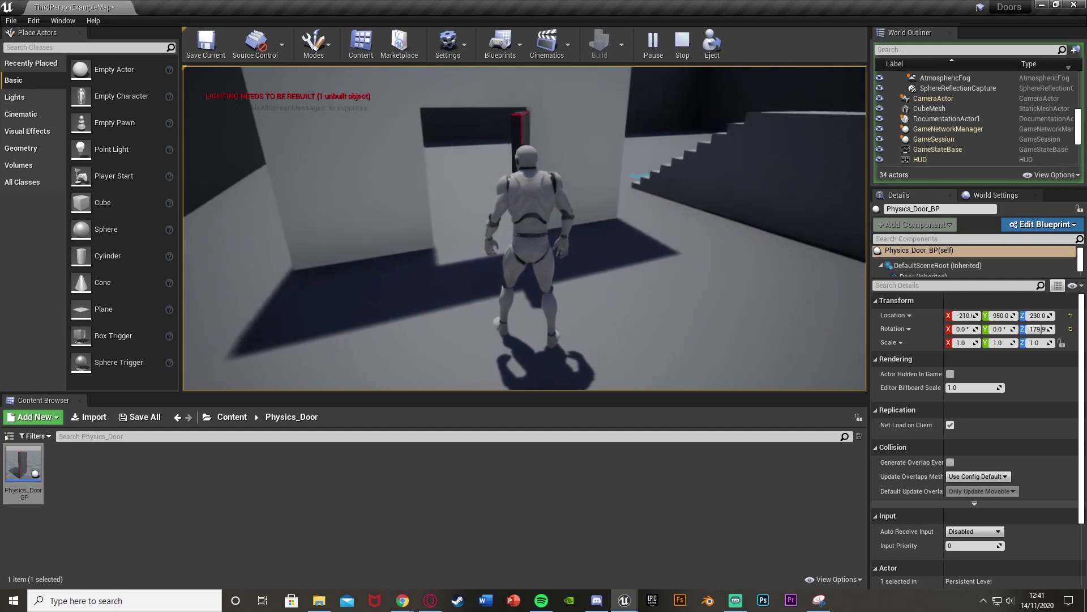
{"action": "key", "text": "w"}
{"action": "key", "text": "w"}
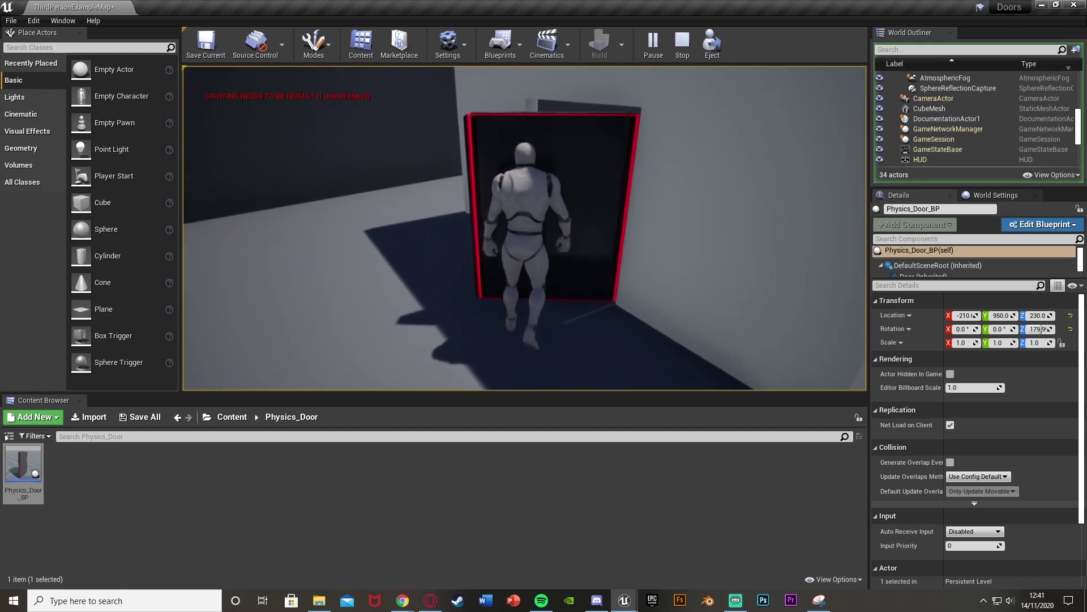
{"action": "key", "text": "w"}
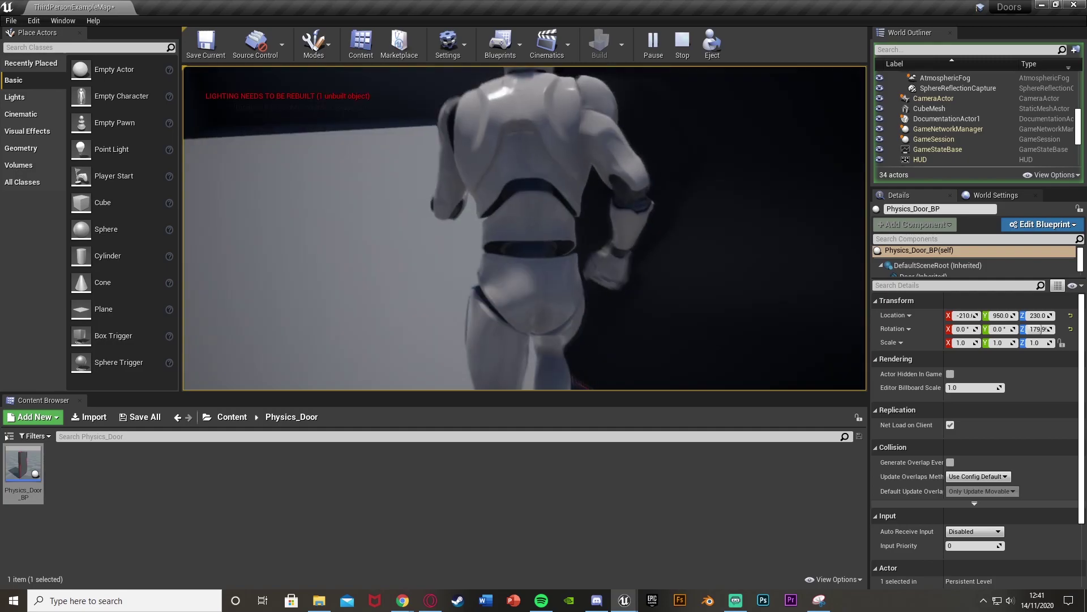
{"action": "key", "text": "s"}
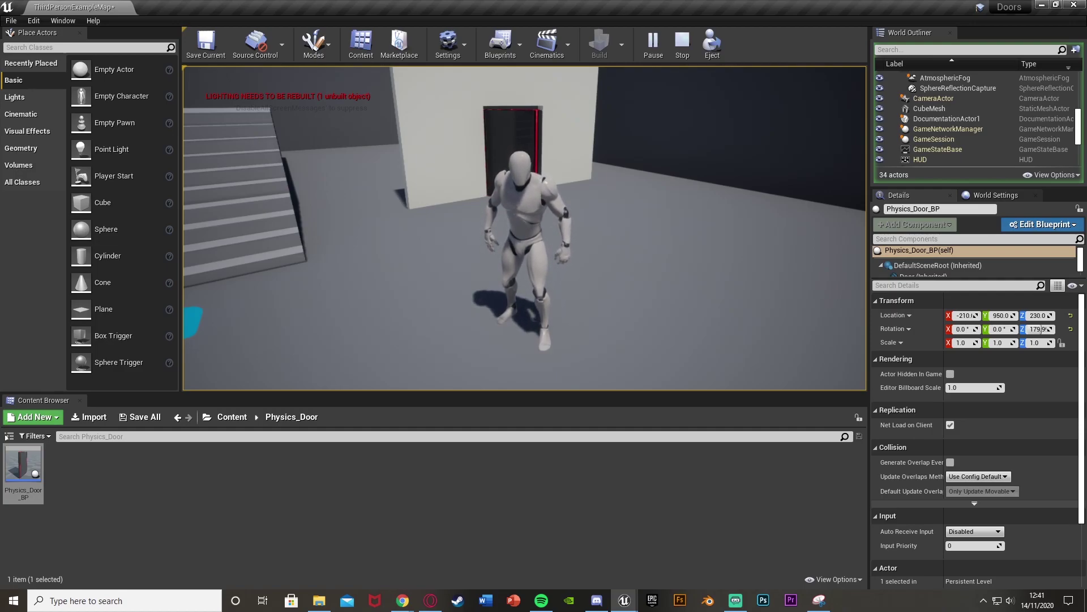
{"action": "key", "text": "w"}
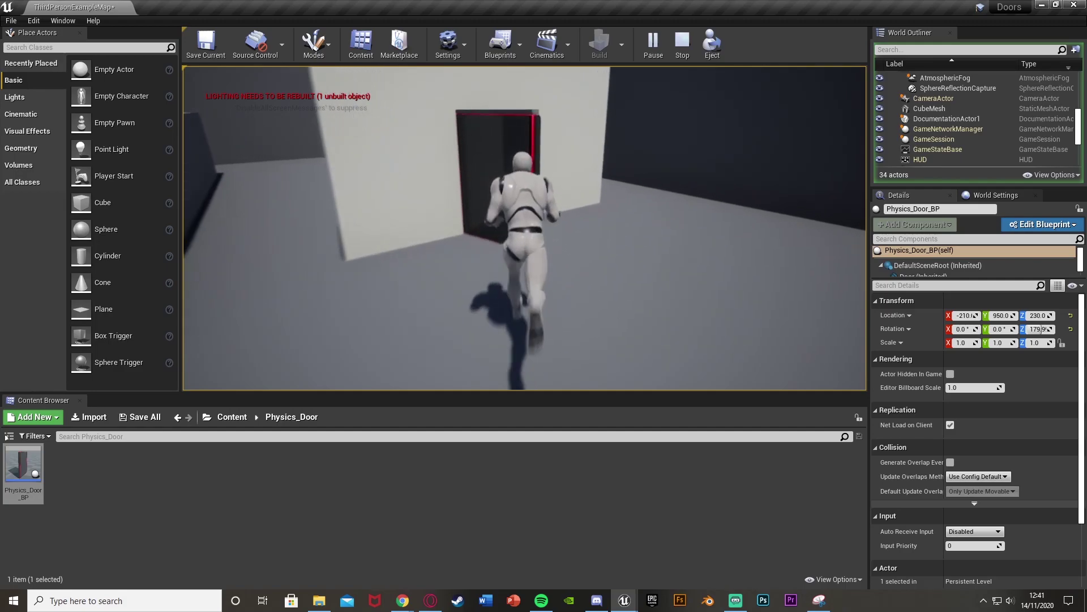
{"action": "key", "text": "a"}
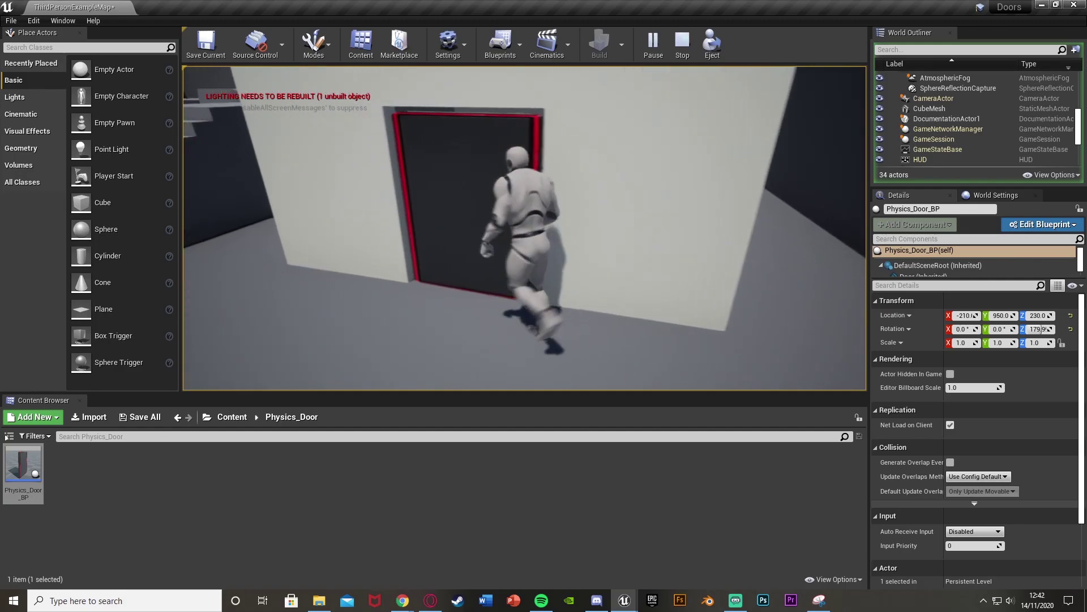
{"action": "key", "text": "w"}
{"action": "key", "text": "w"}
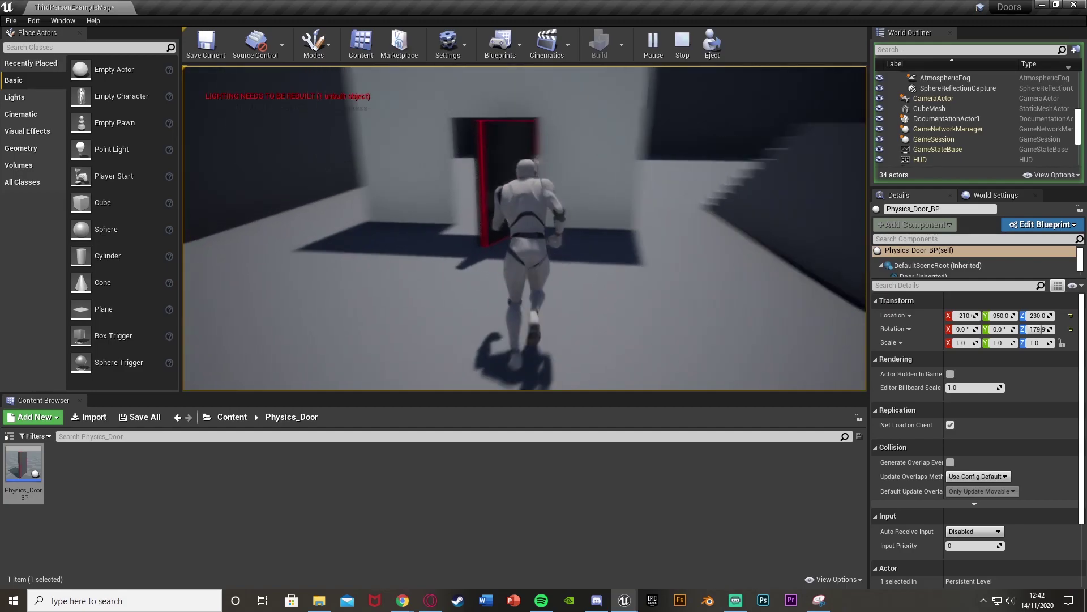
{"action": "key", "text": "w"}
{"action": "key", "text": "w"}
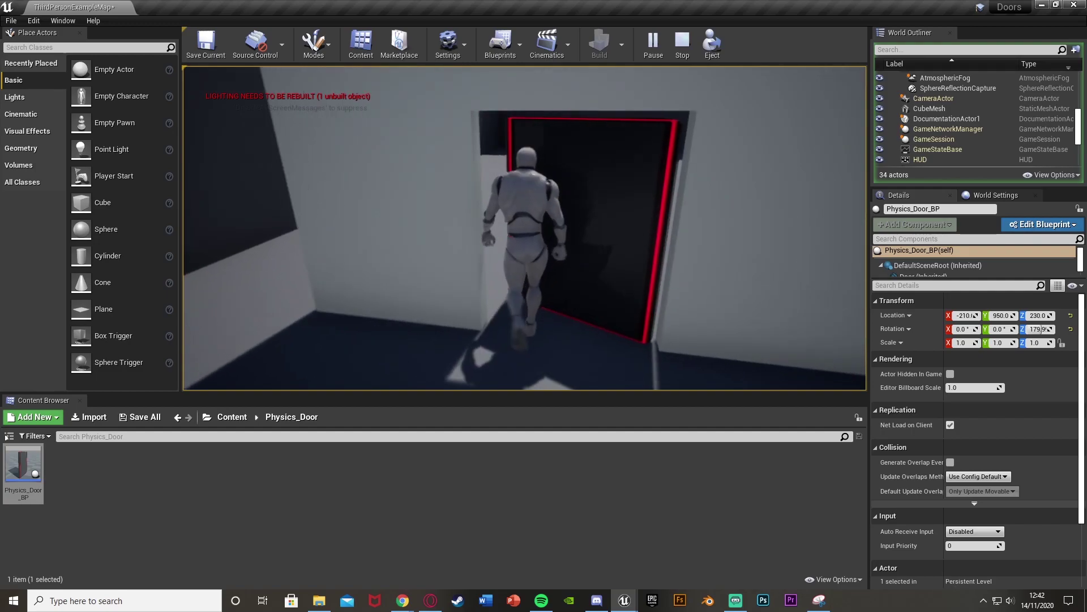